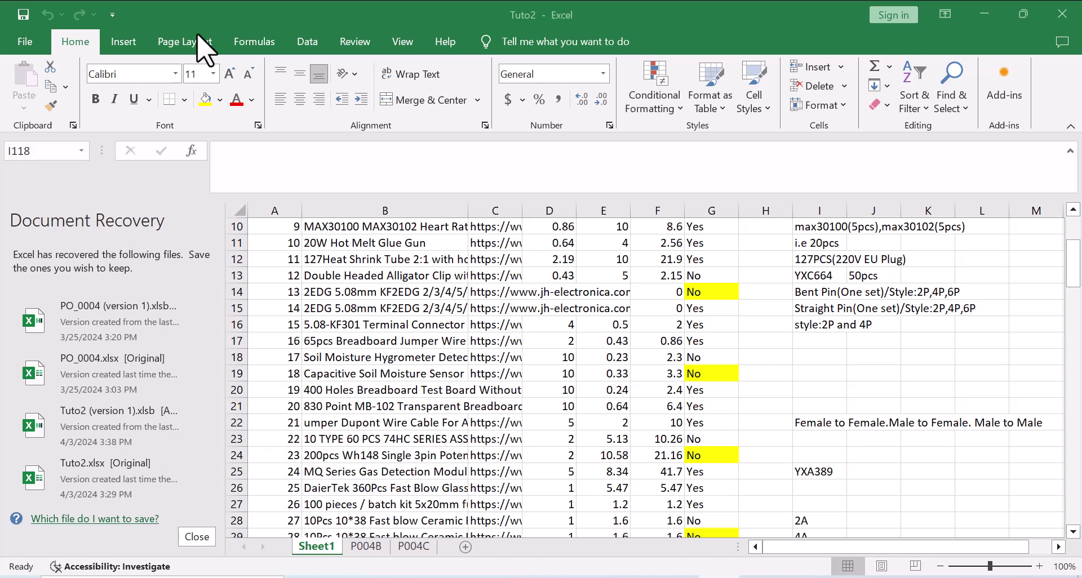
Select the header cells across row 1, from S/N through size in H1.
scroll(274, 226, up, 3)
drag(264, 227, 780, 228)
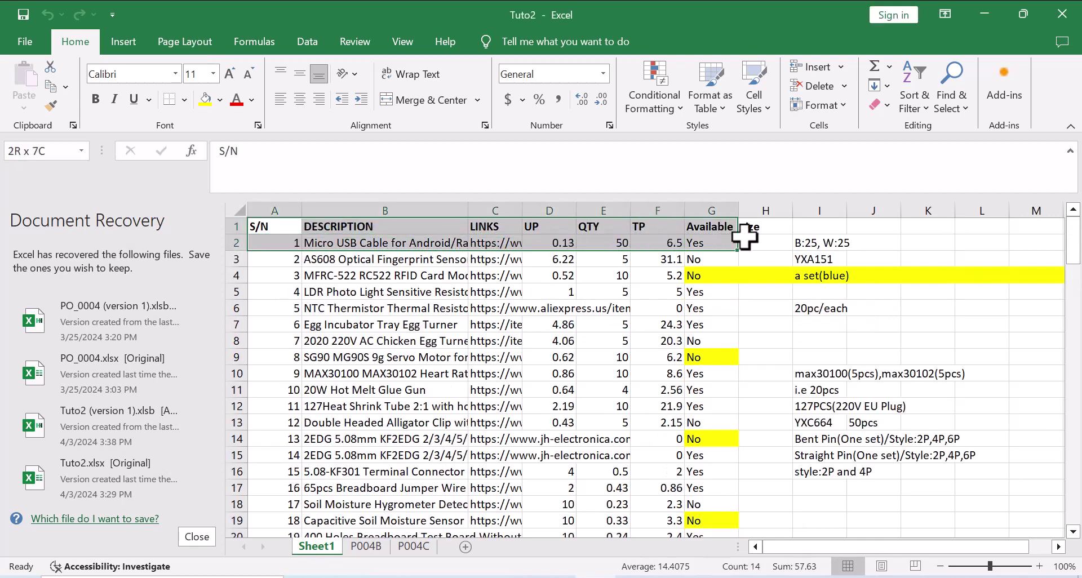
click(269, 242)
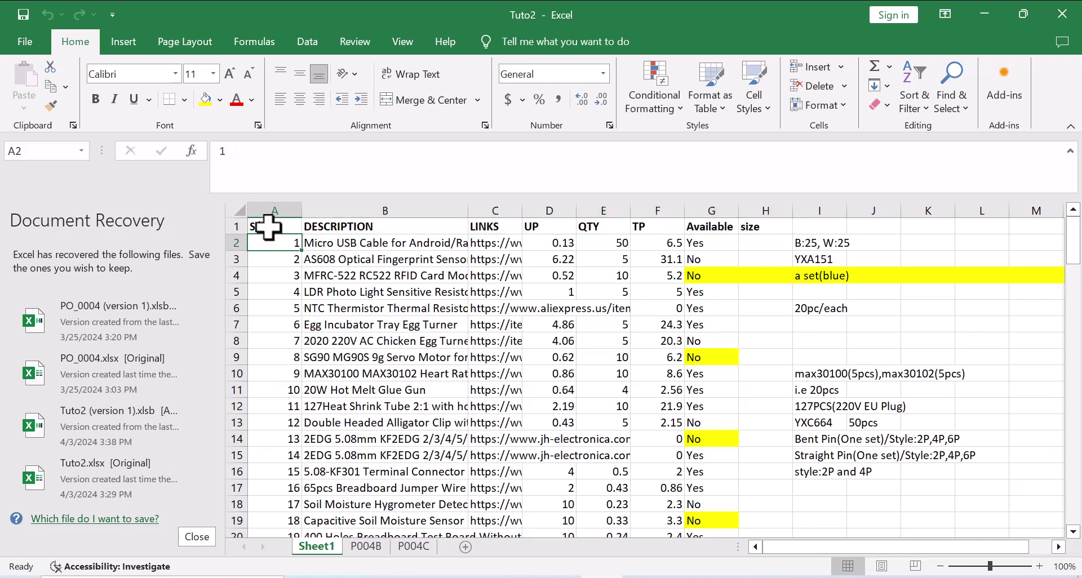
click(268, 227)
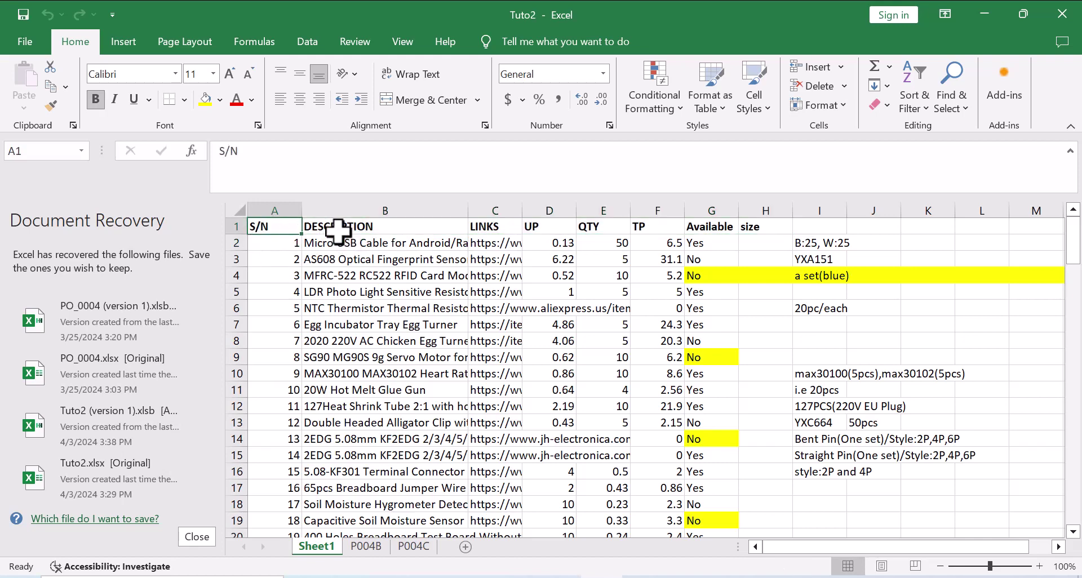
click(351, 227)
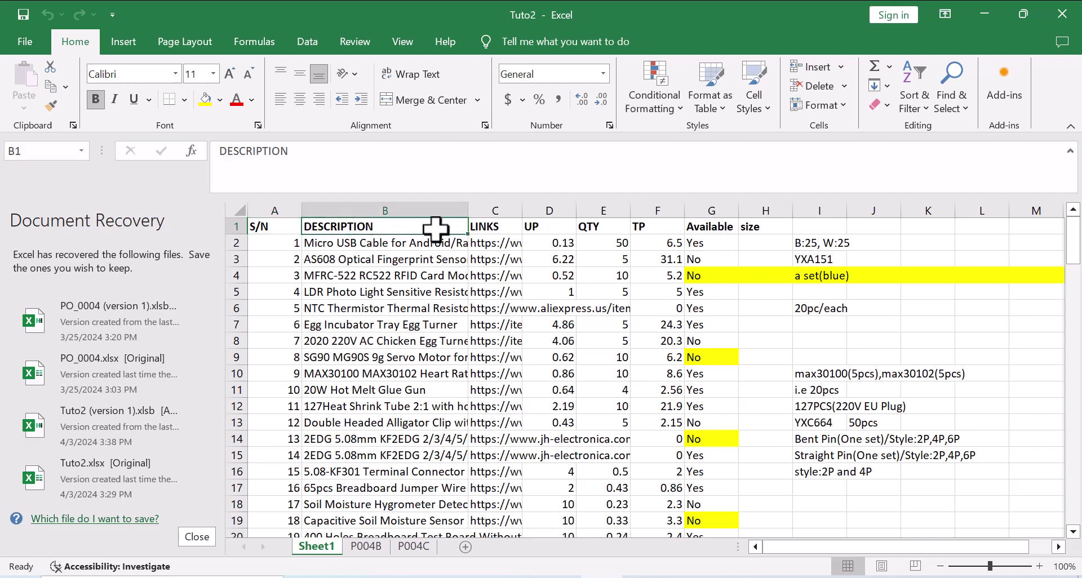
click(495, 227)
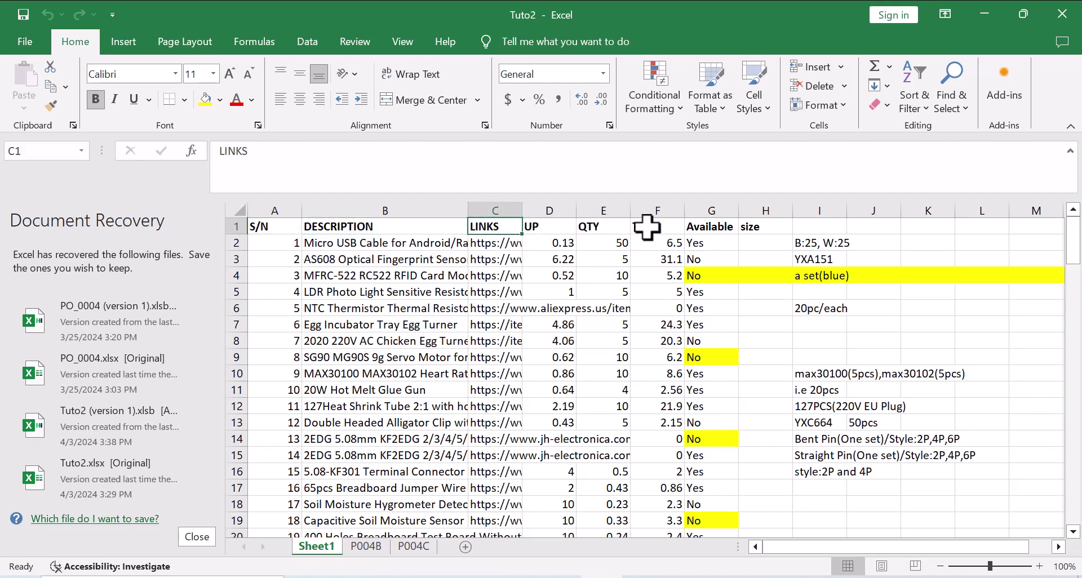
key(Right)
key(Right)
key(Right)
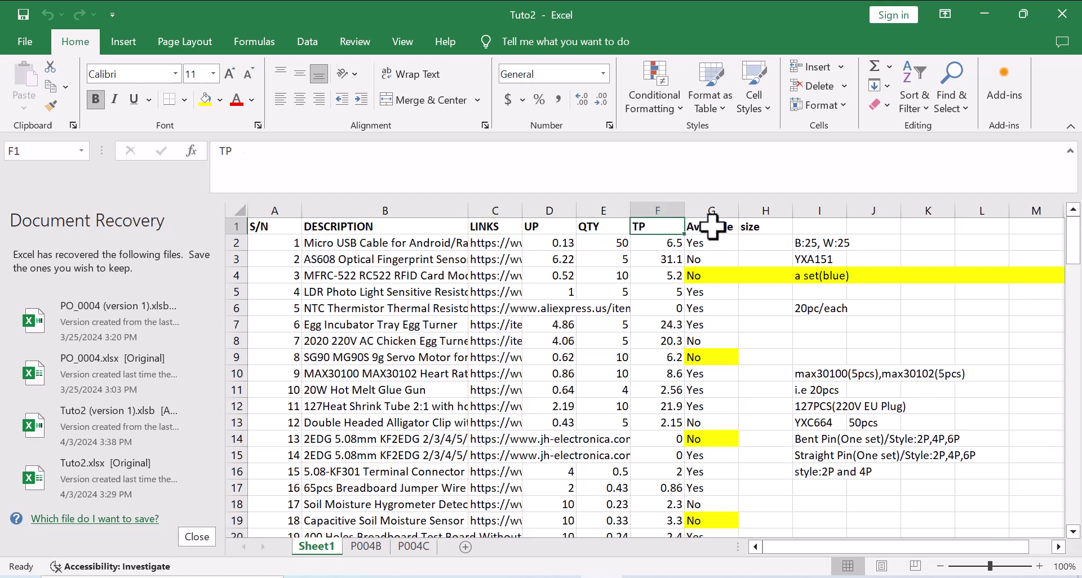
click(704, 227)
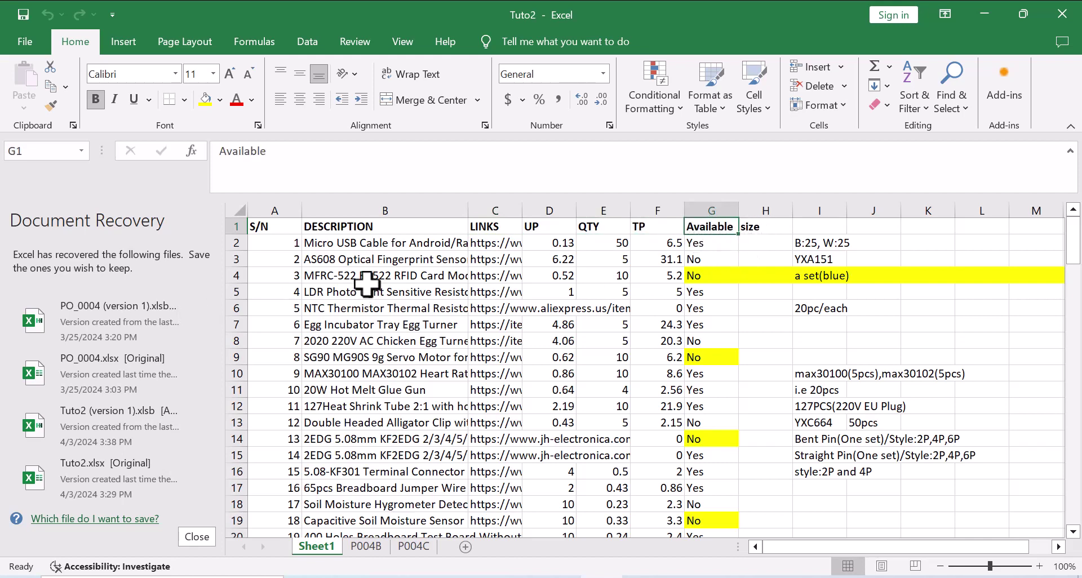
key(Right)
Select the UP, QTY, TP and Available totals around rows 43–46, returning to the top.
scroll(365, 284, down, 14)
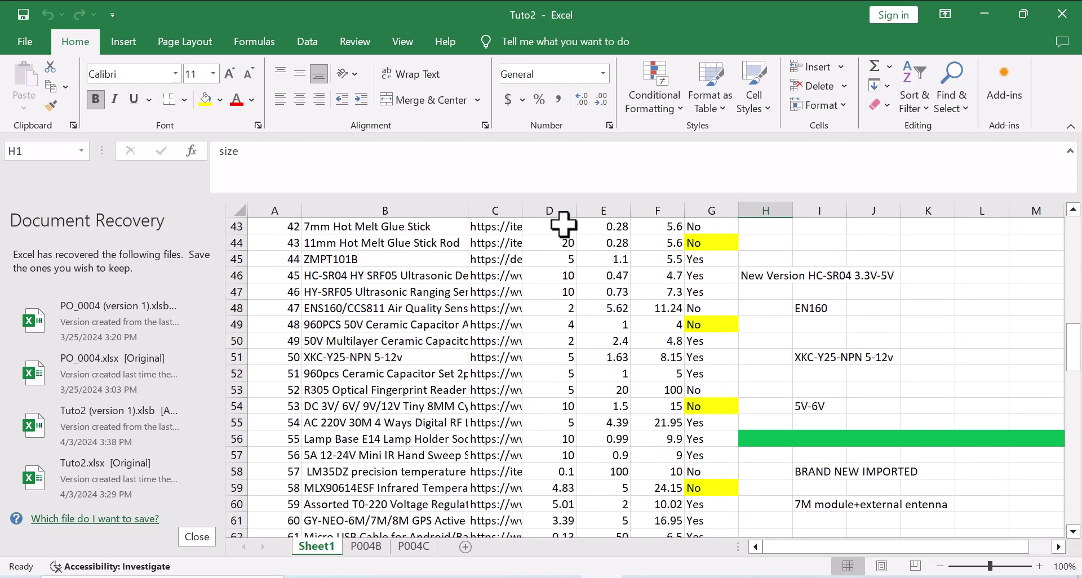
drag(564, 226, 563, 276)
drag(615, 227, 617, 281)
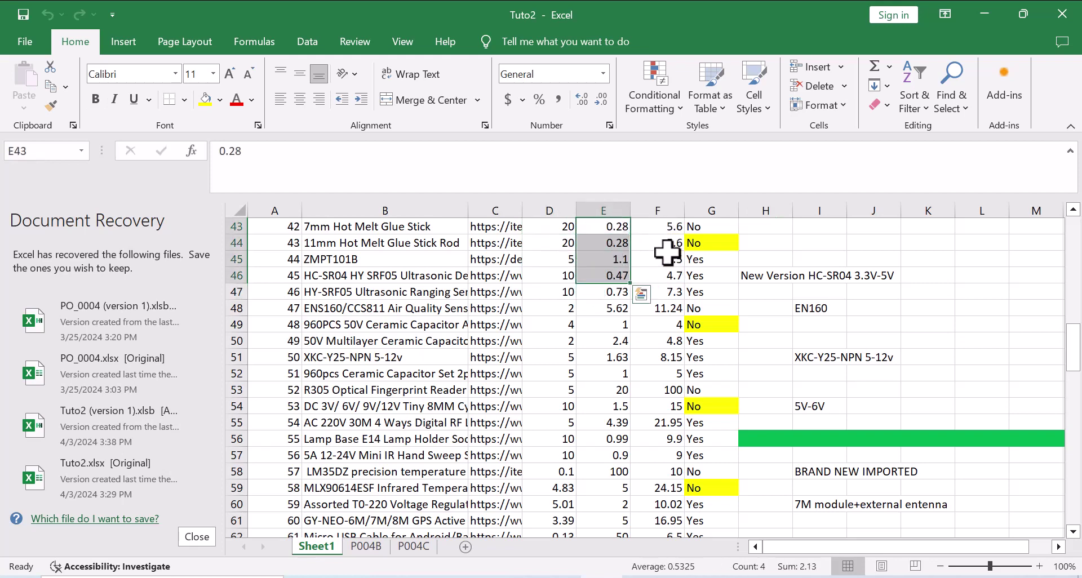
click(662, 227)
click(727, 259)
scroll(325, 363, up, 11)
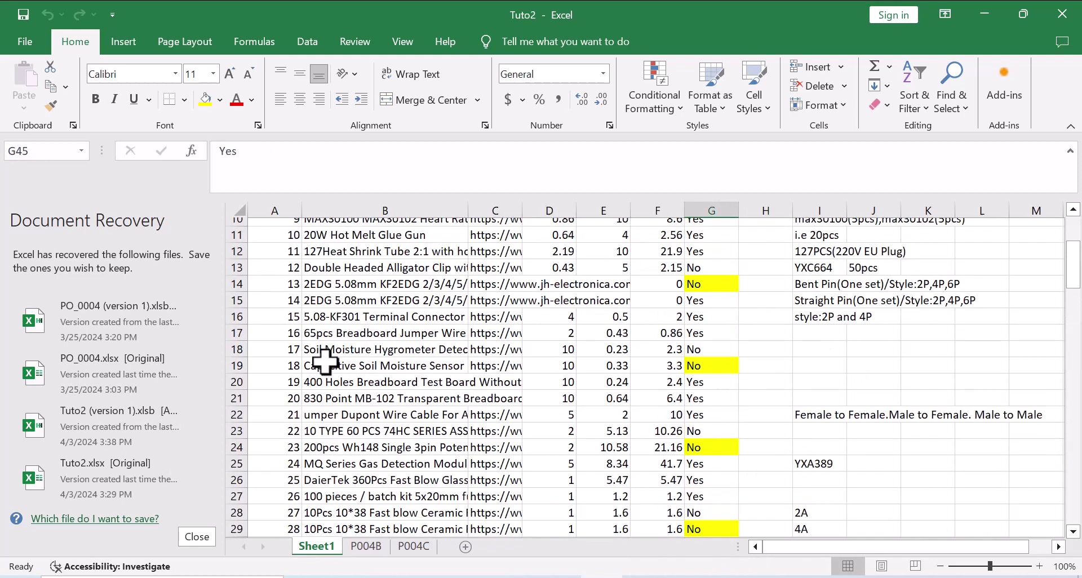
scroll(323, 362, up, 2)
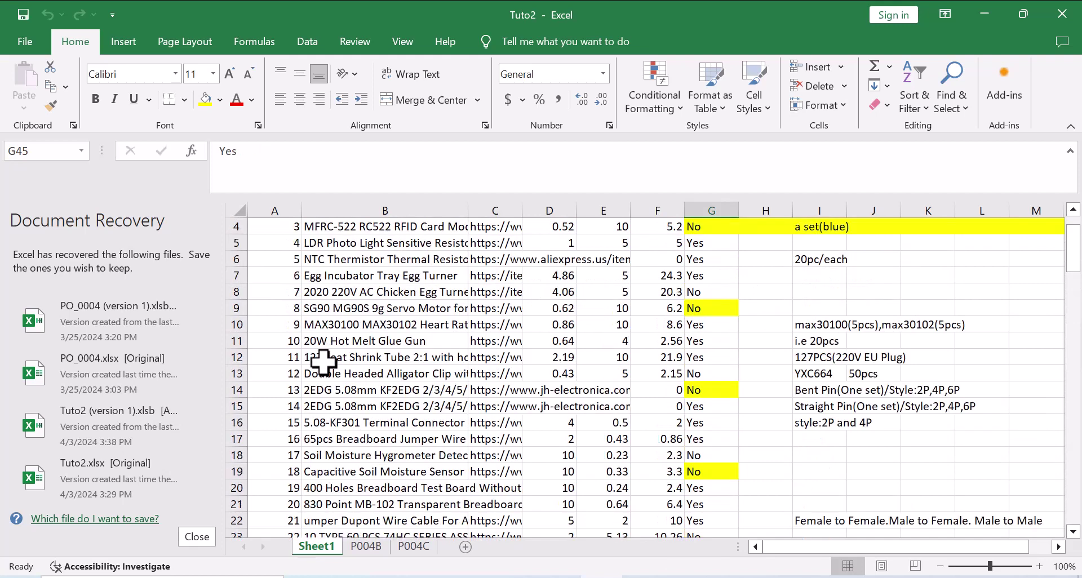
scroll(324, 361, up, 1)
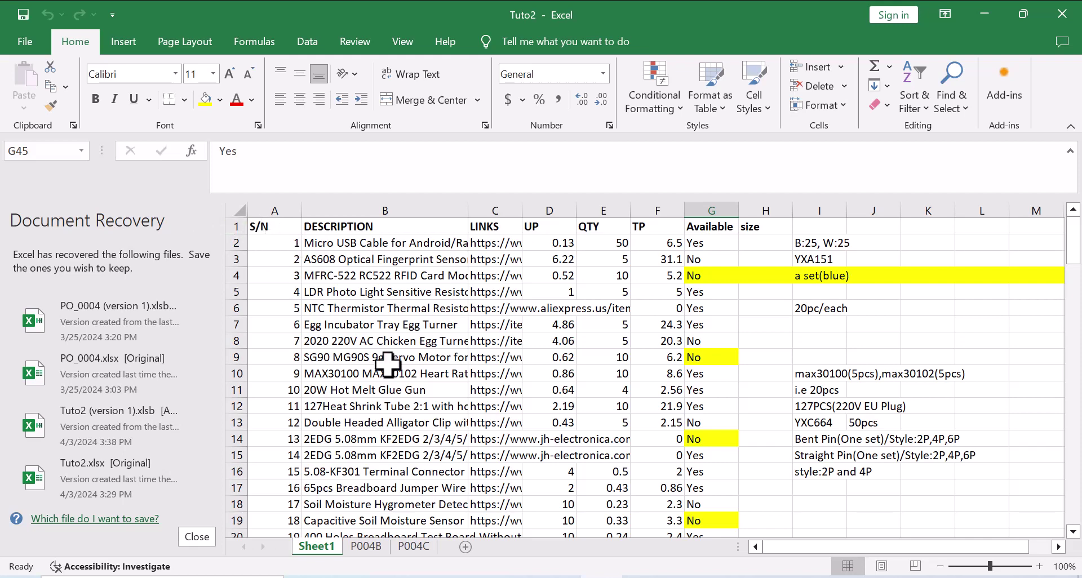
Freeze the top row with View > Freeze Panes > Freeze Top Row.
key(alt+w)
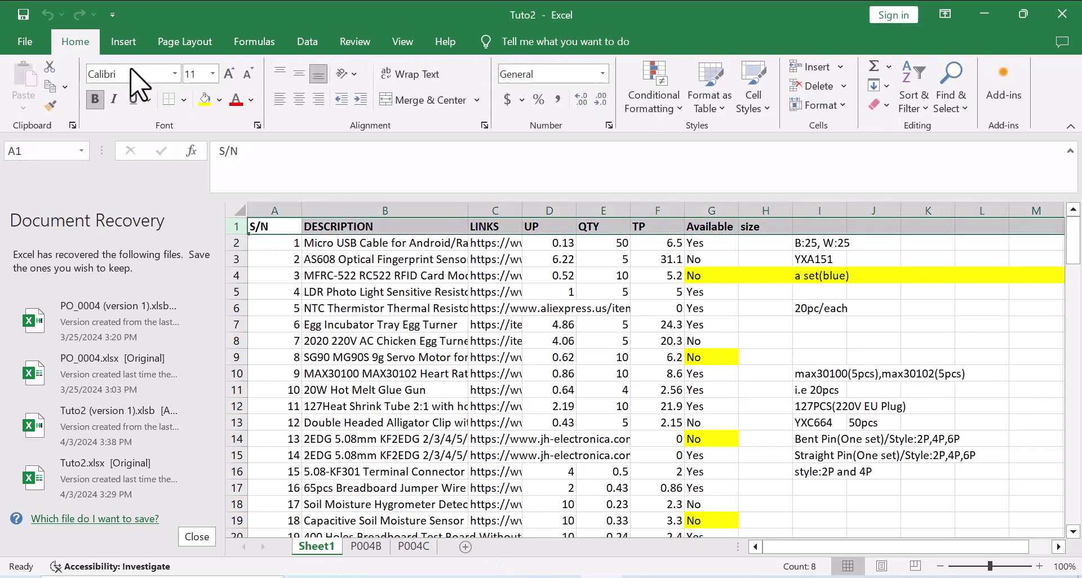
click(403, 42)
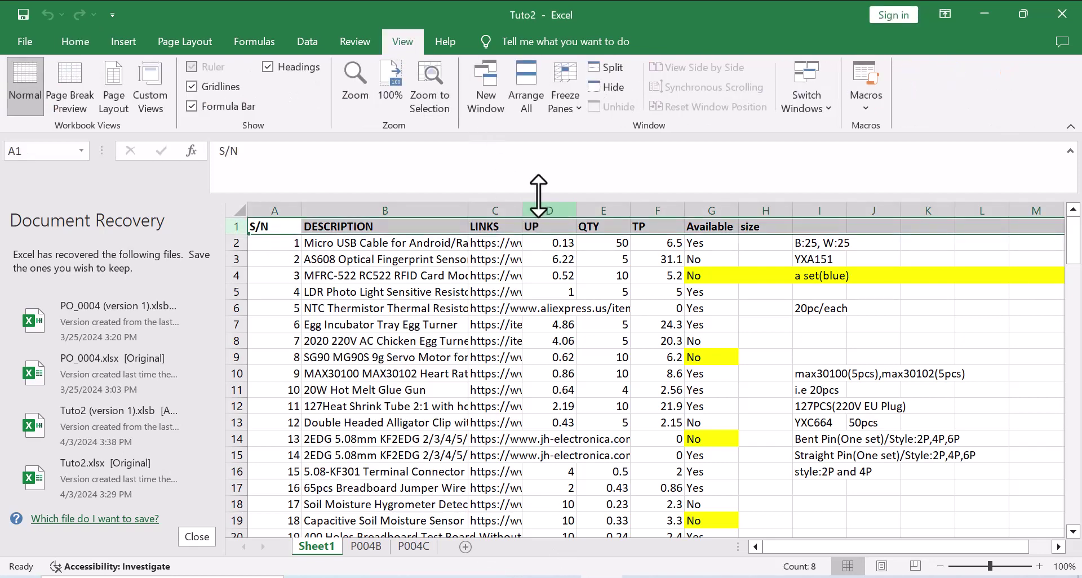
click(580, 116)
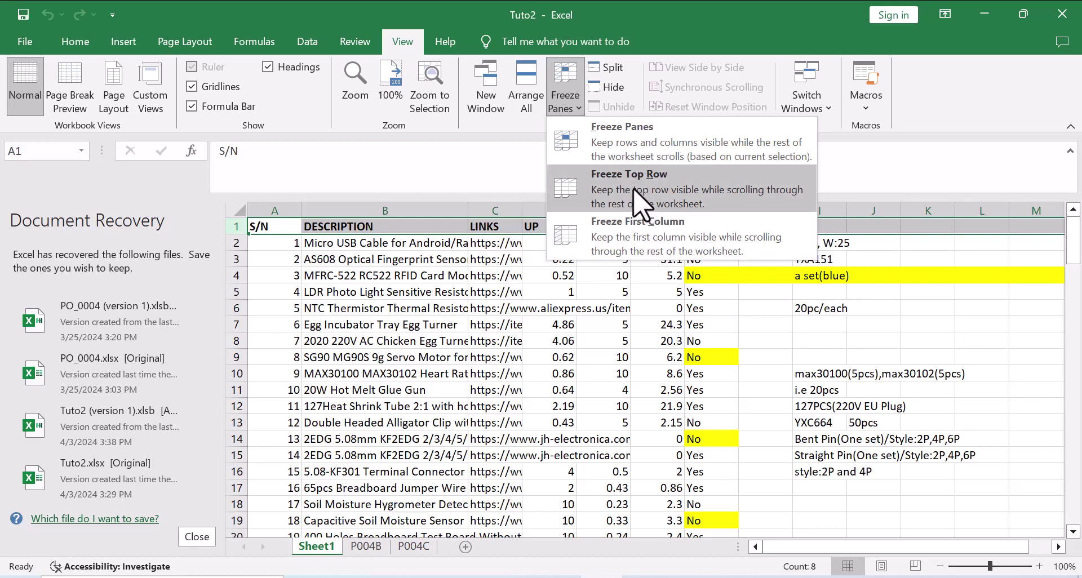
click(637, 195)
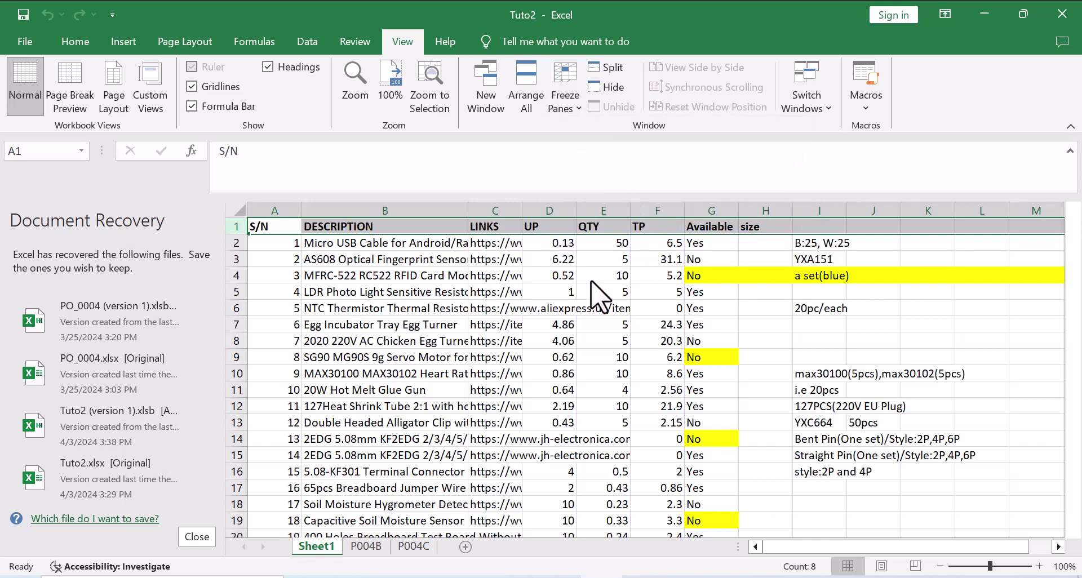
Select the UP, QTY, TP and Available values in rows 42–51 below the frozen header.
click(608, 345)
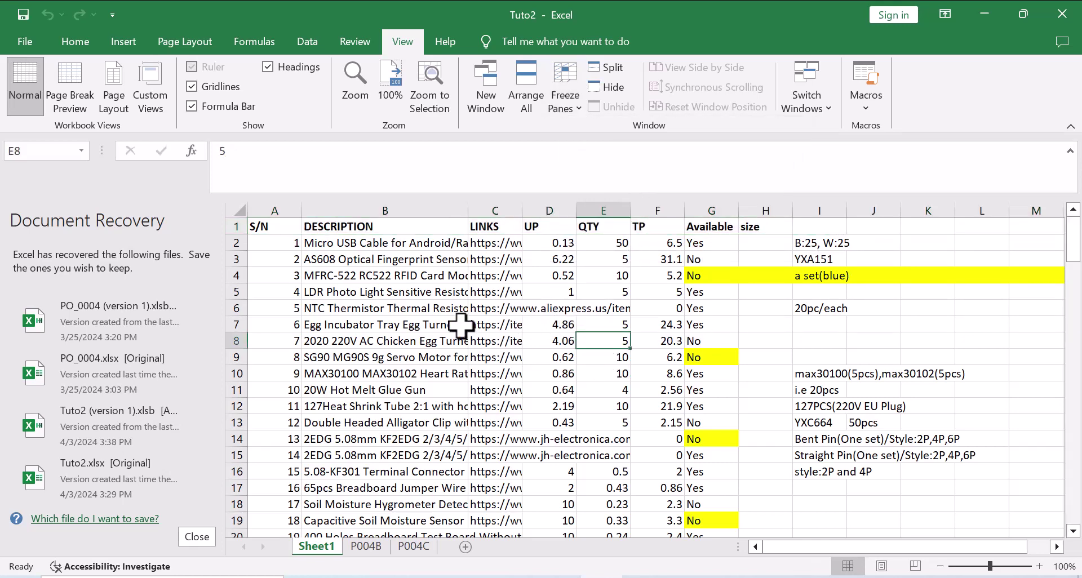
scroll(374, 309, down, 2)
scroll(376, 314, down, 4)
scroll(375, 313, down, 5)
scroll(314, 309, down, 2)
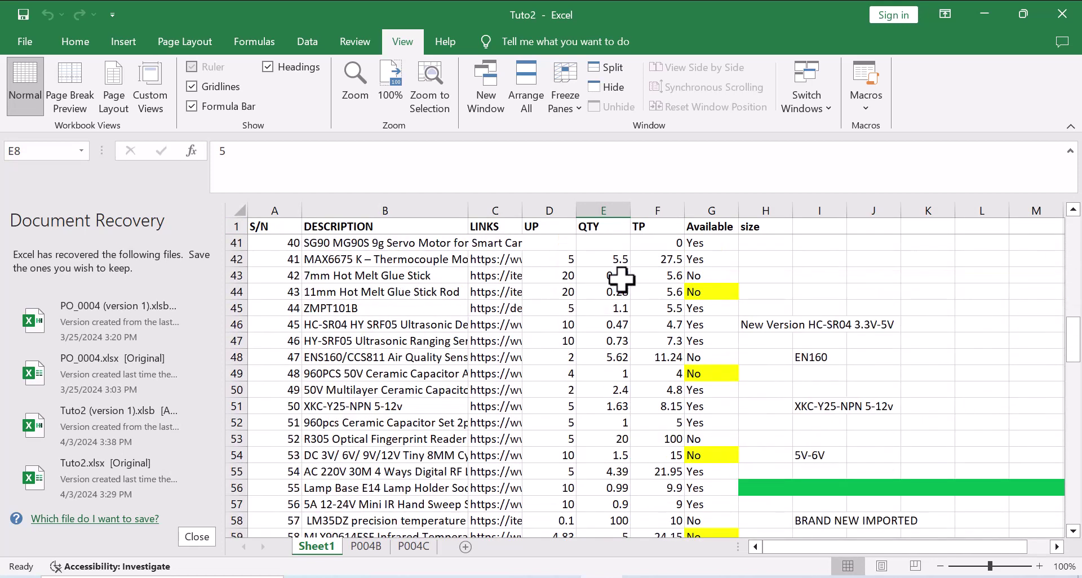
drag(560, 258, 565, 404)
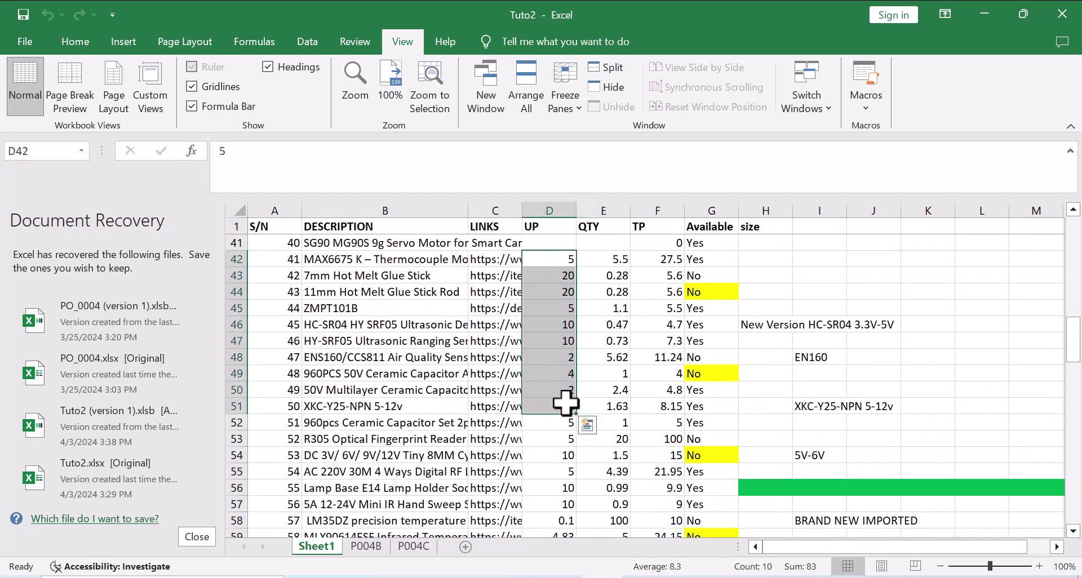
drag(605, 253, 612, 405)
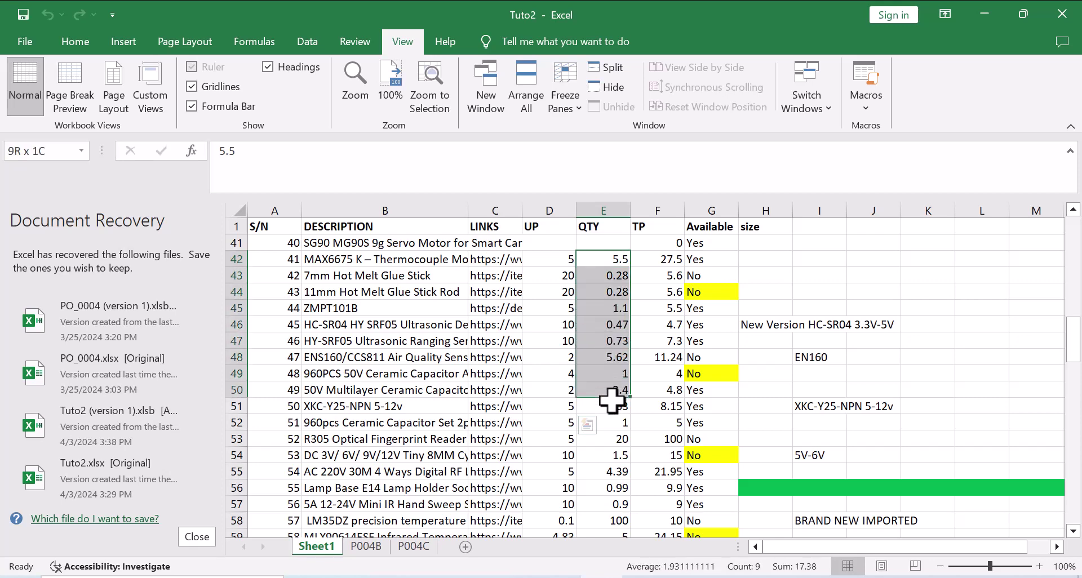
drag(664, 258, 670, 394)
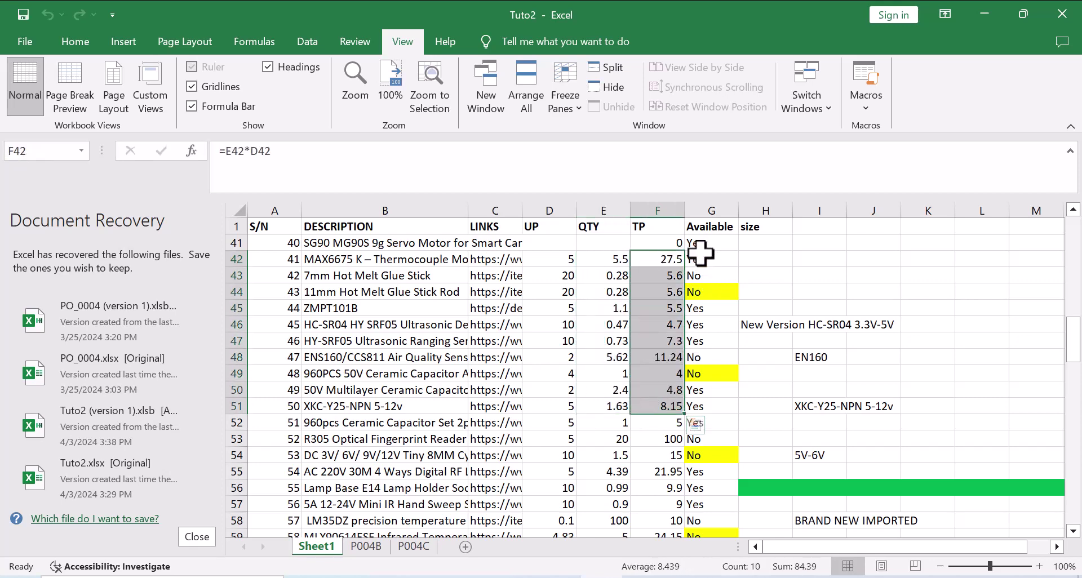
drag(704, 258, 711, 390)
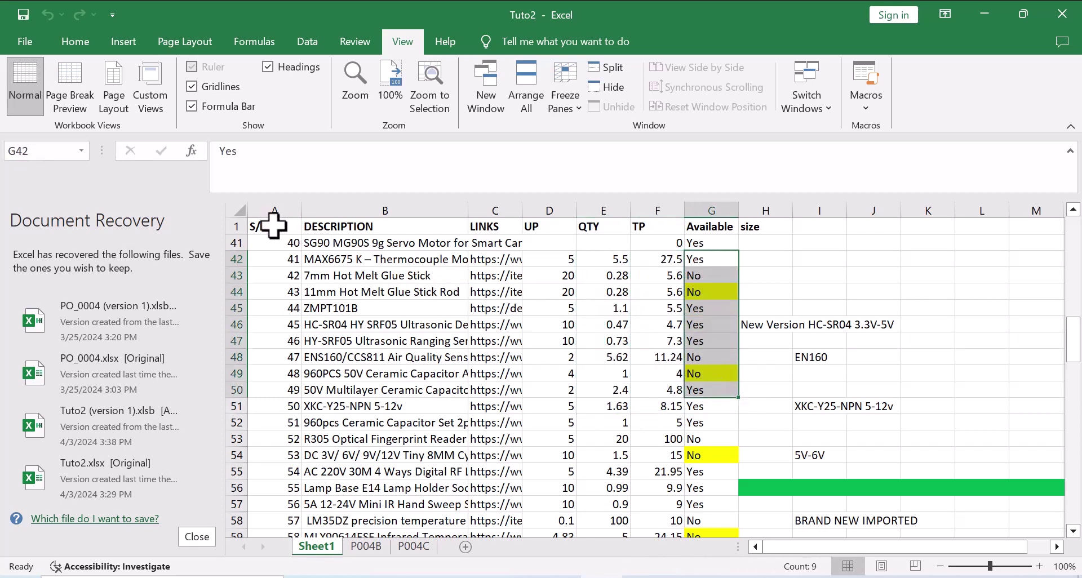
mouse_move(274, 227)
mouse_down()
mouse_move(615, 239)
mouse_move(665, 226)
mouse_up()
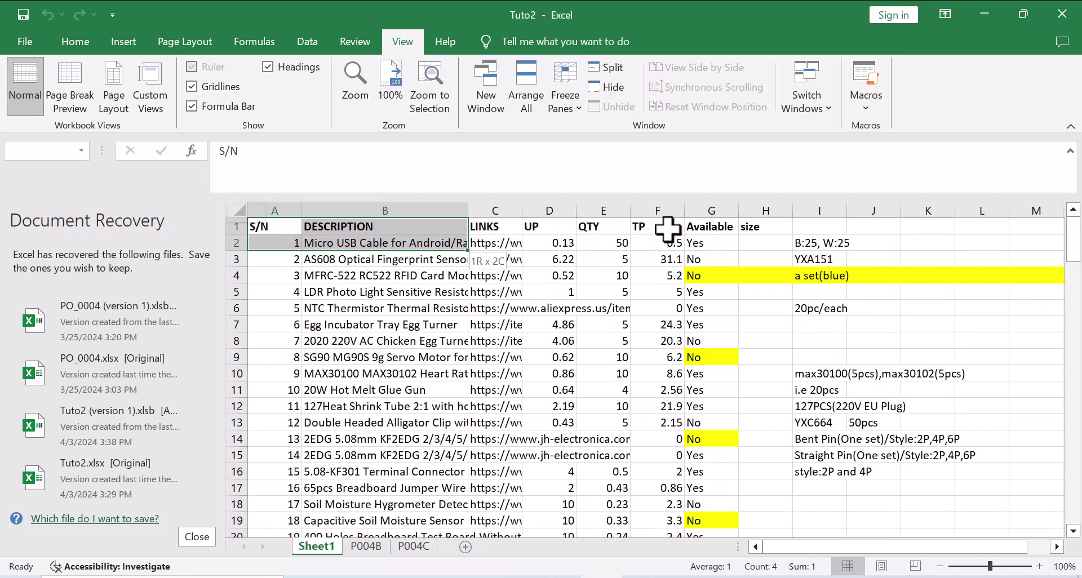
Scroll down and back up through the list, confirming row 1 stays visible, ending at the top.
click(513, 273)
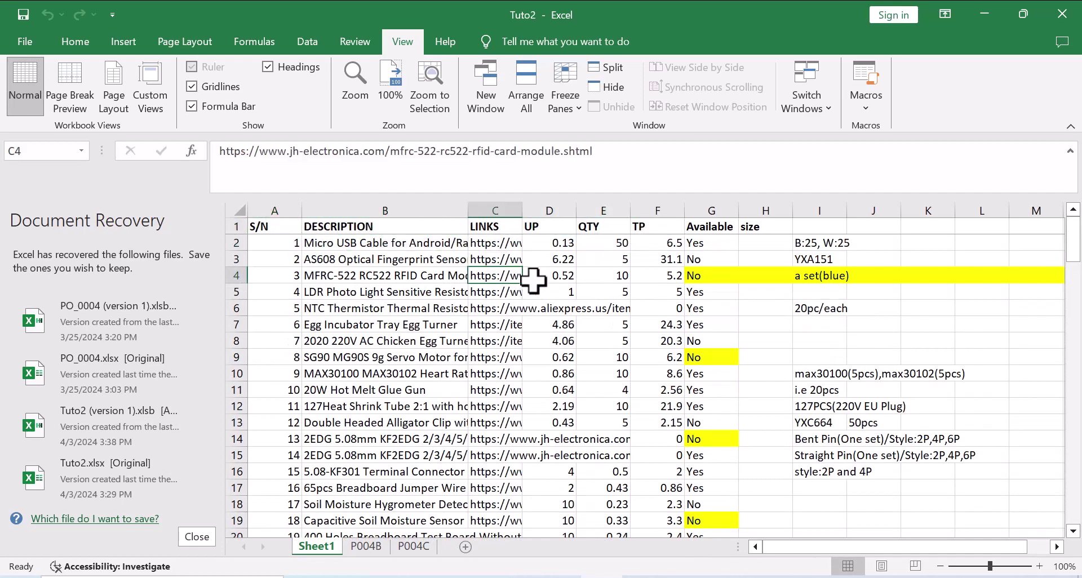
scroll(521, 279, down, 5)
scroll(521, 278, down, 9)
scroll(527, 294, down, 12)
scroll(527, 293, down, 12)
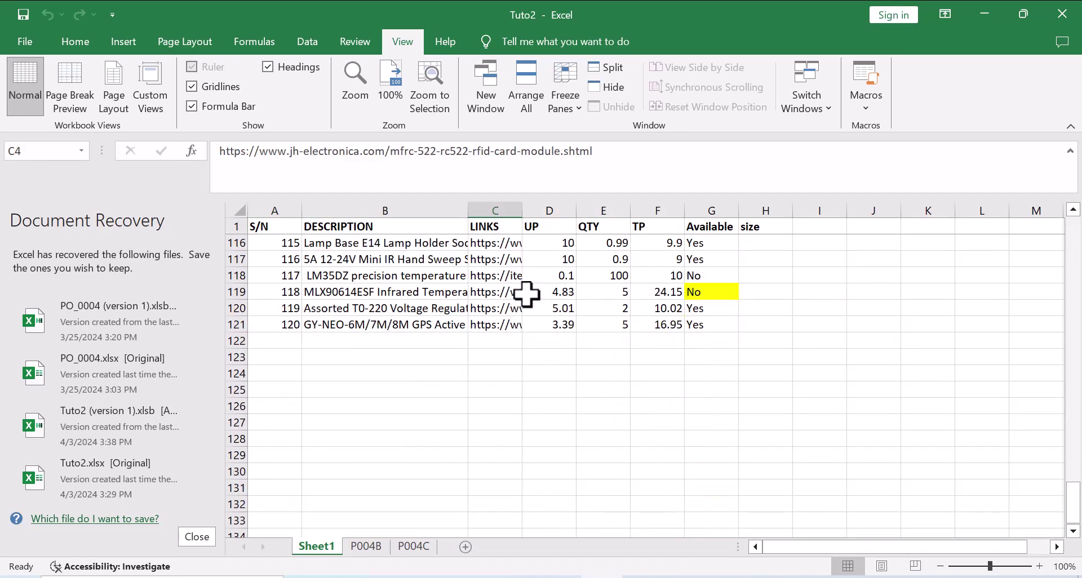
scroll(527, 294, down, 10)
scroll(526, 293, up, 6)
scroll(526, 294, up, 8)
scroll(527, 293, up, 8)
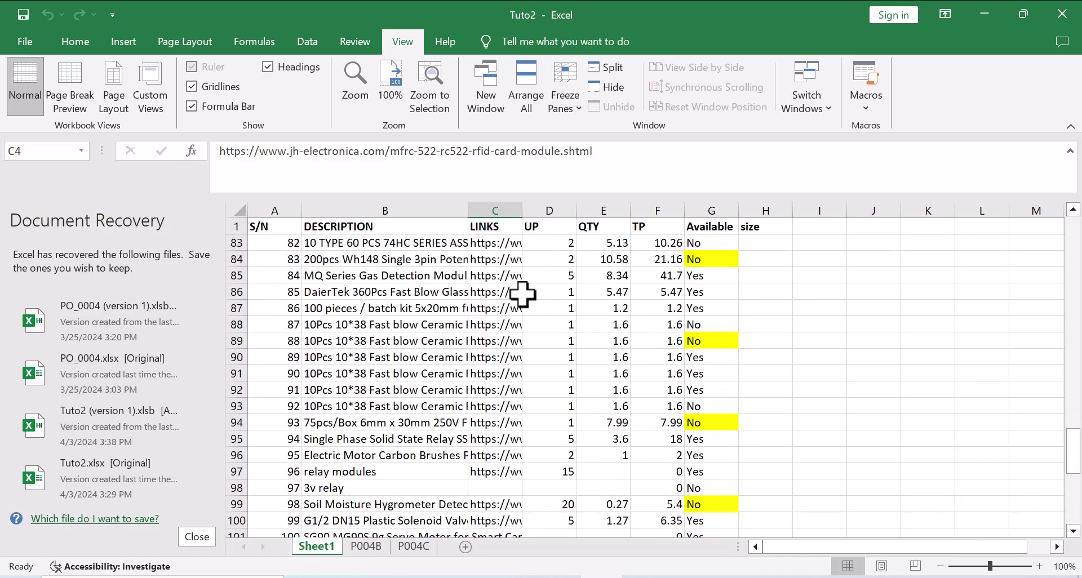
scroll(521, 293, up, 6)
scroll(518, 294, up, 7)
scroll(510, 294, up, 8)
scroll(510, 293, up, 5)
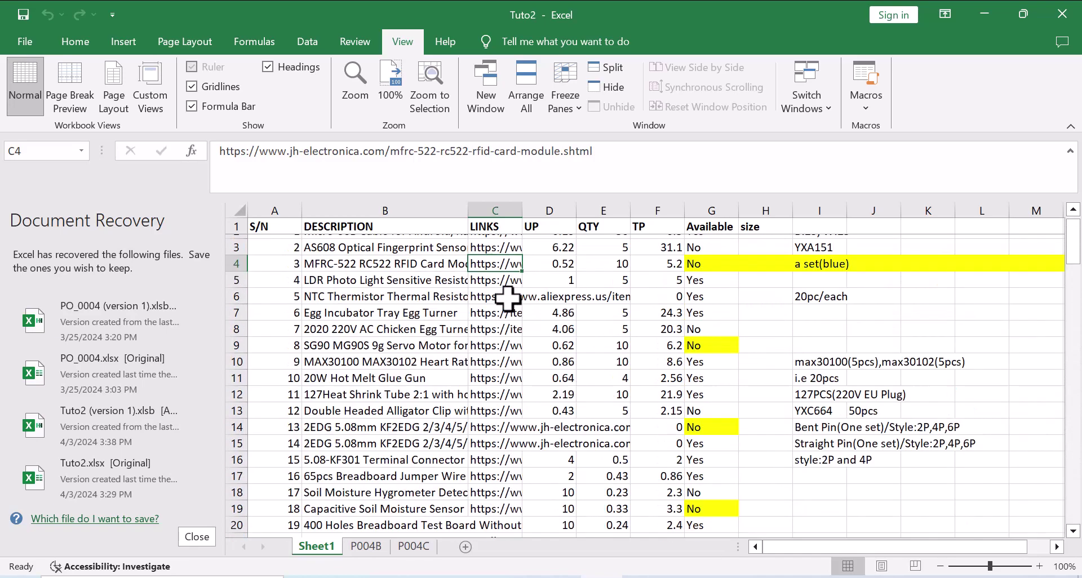
scroll(510, 293, up, 1)
scroll(507, 296, down, 4)
scroll(506, 300, down, 4)
scroll(506, 300, down, 2)
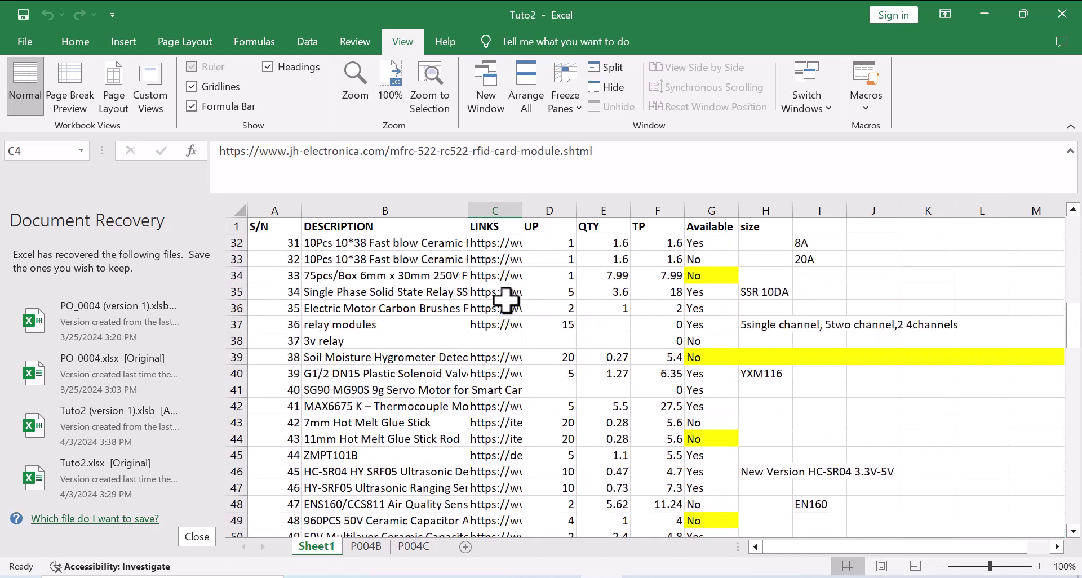
scroll(502, 299, up, 6)
scroll(493, 296, up, 4)
scroll(486, 299, down, 4)
scroll(485, 299, down, 8)
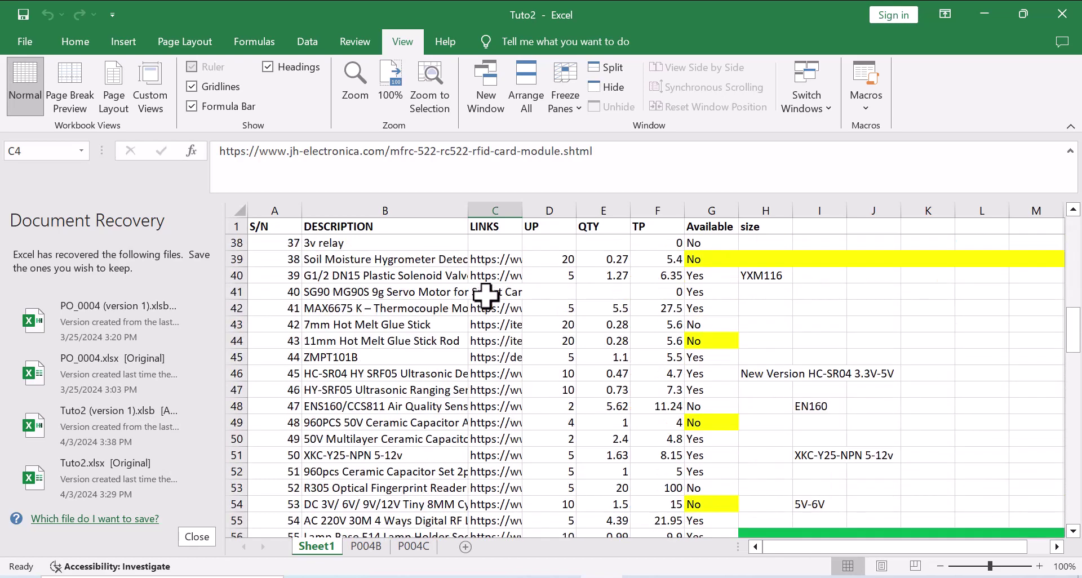
scroll(483, 295, up, 9)
scroll(483, 290, up, 3)
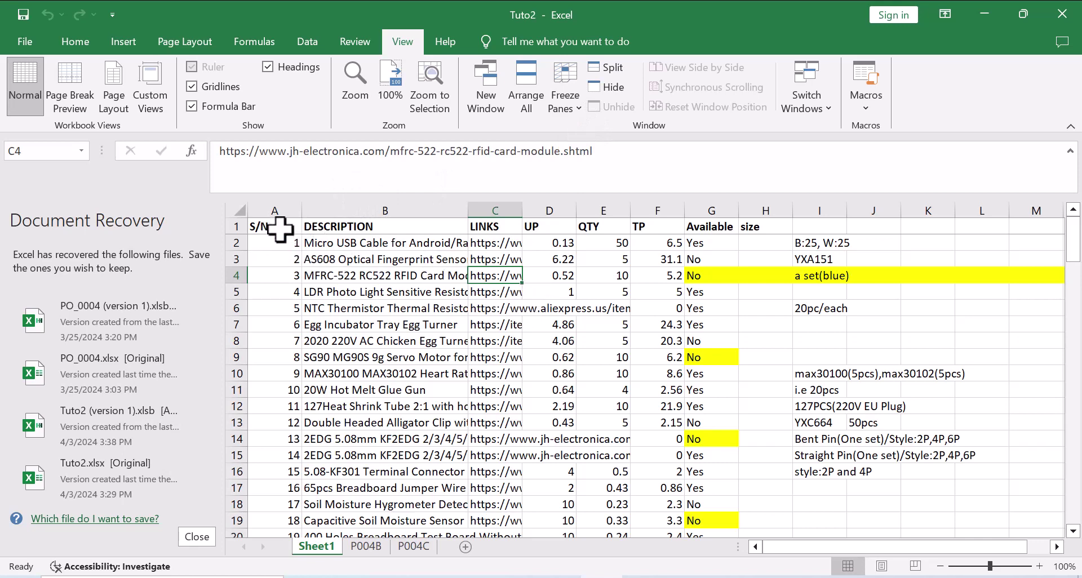
Freeze the first column from A1 and check the S/N values in column A.
click(280, 229)
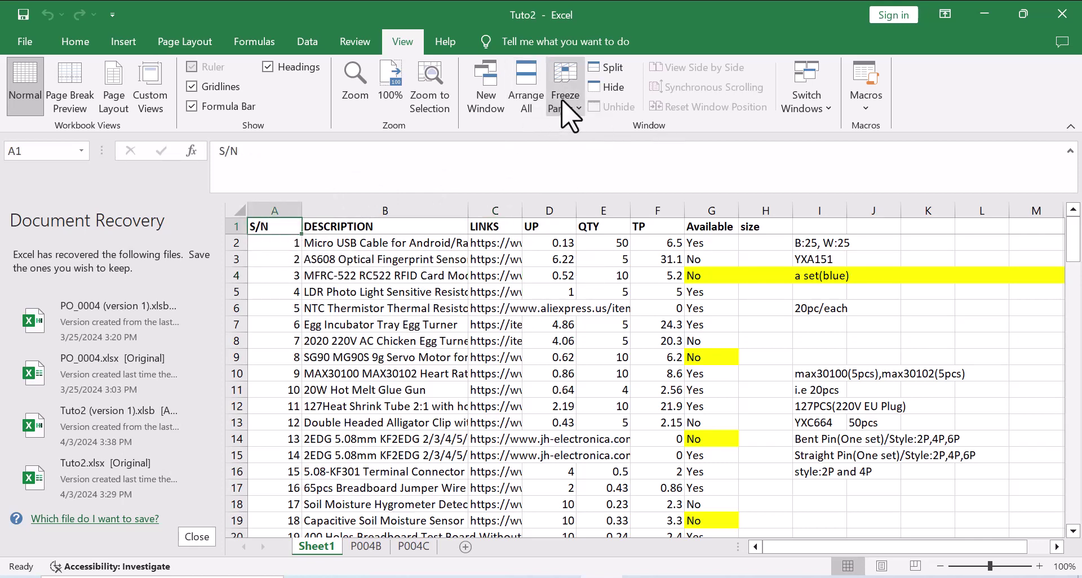
click(577, 110)
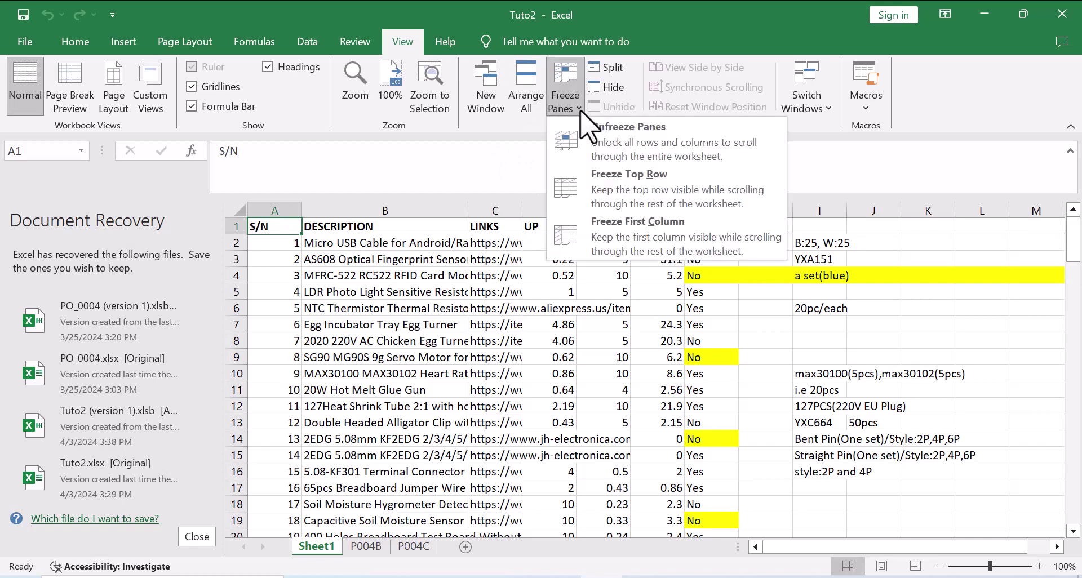
click(620, 224)
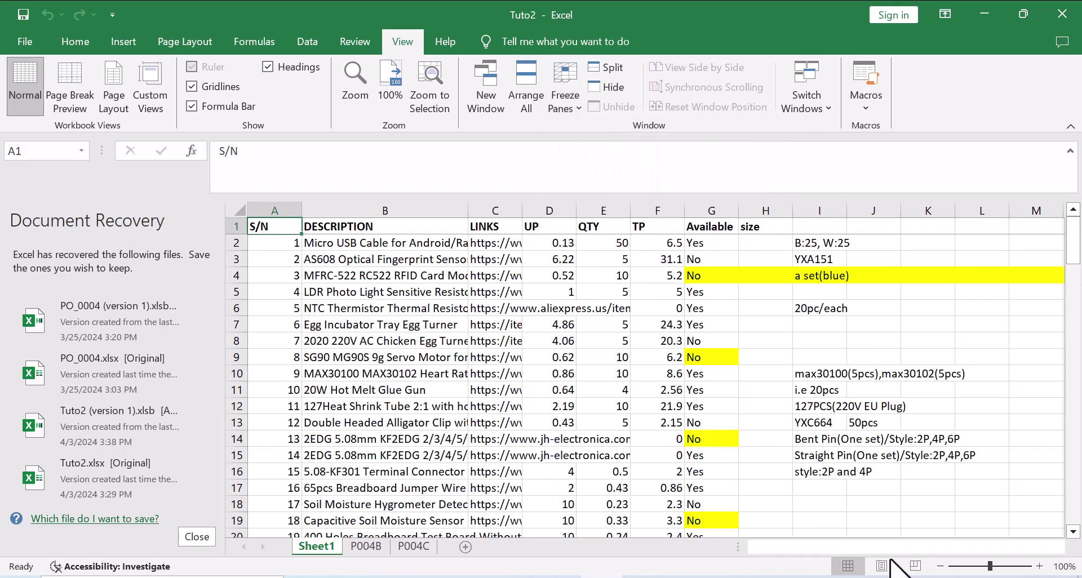
drag(947, 548, 987, 557)
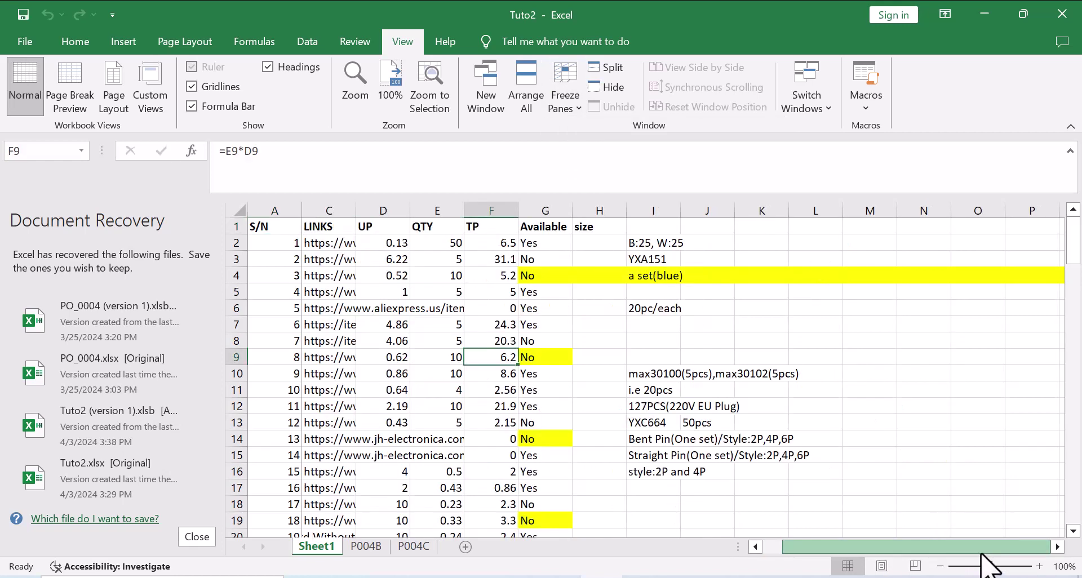
click(290, 244)
mouse_move(293, 322)
mouse_down()
mouse_move(265, 542)
mouse_move(276, 457)
mouse_up()
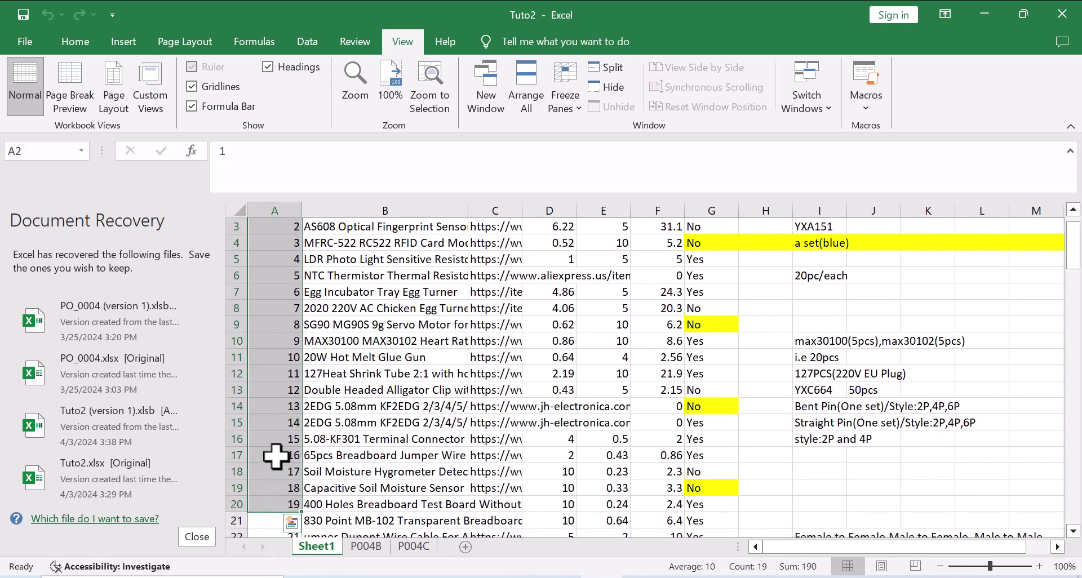
Unfreeze all panes so rows and columns scroll freely again.
click(274, 390)
click(565, 102)
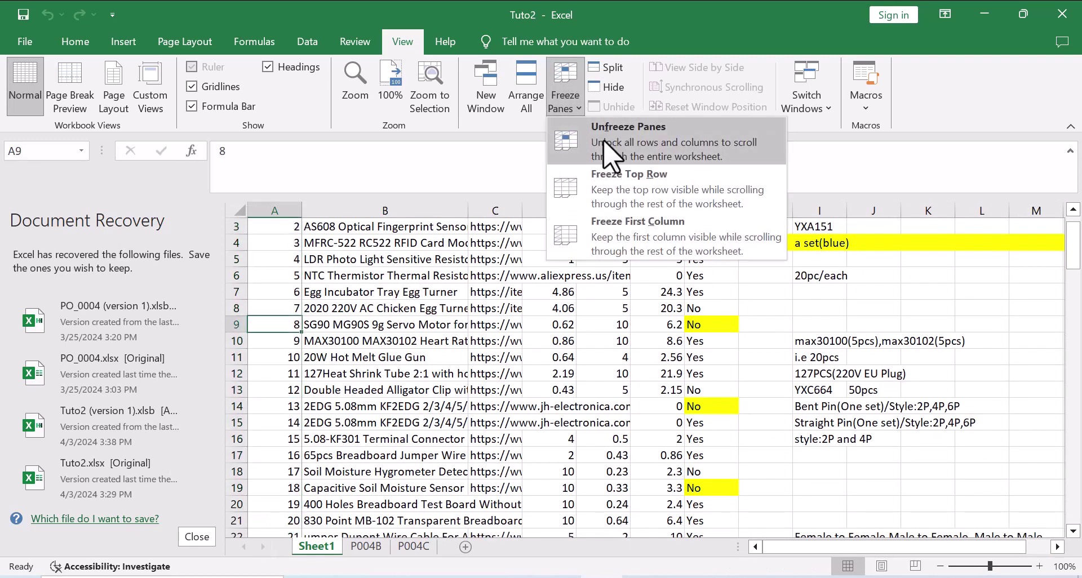
click(599, 159)
mouse_move(867, 546)
mouse_down()
mouse_move(899, 549)
mouse_move(840, 545)
mouse_up()
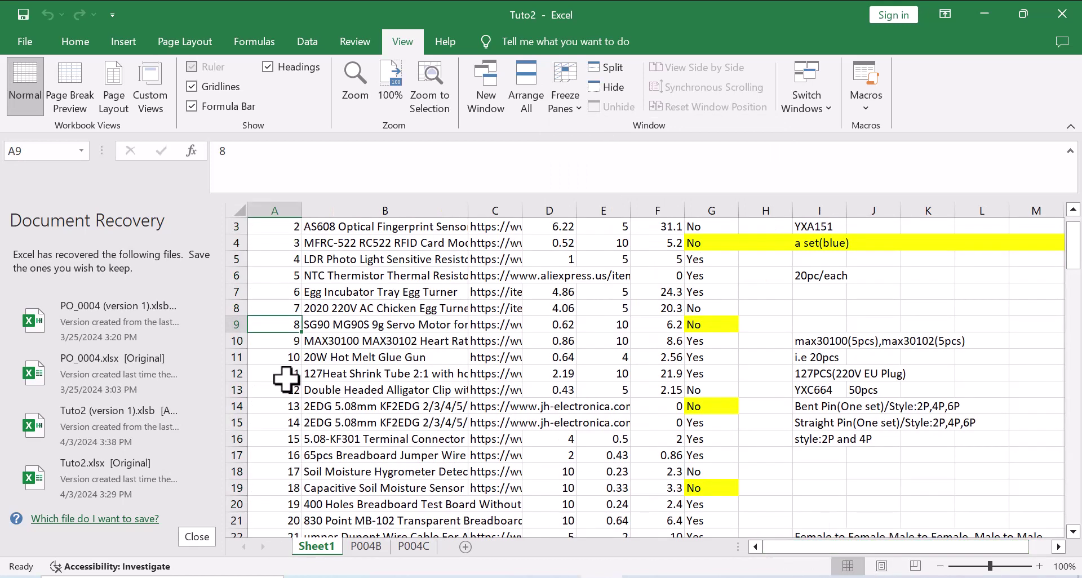
scroll(780, 540, up, 1)
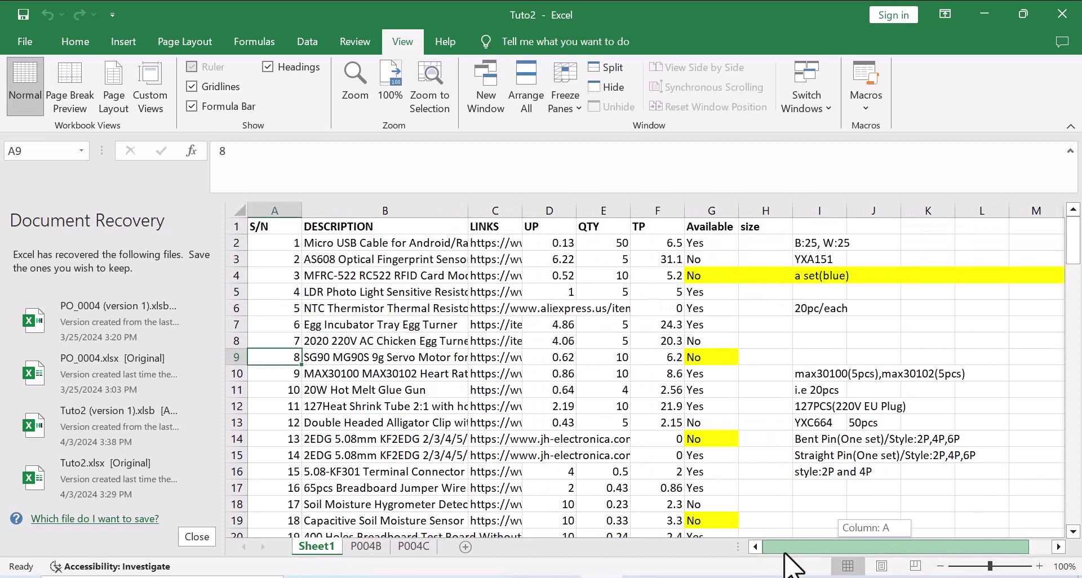
Apply Freeze First Column, test it on column A and the header row, then select E10.
click(578, 110)
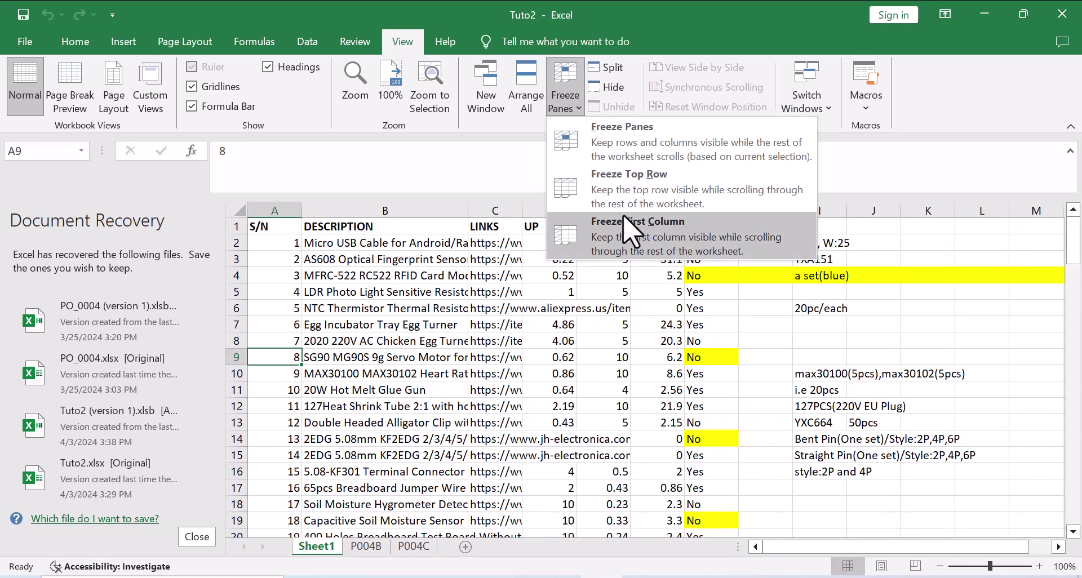
click(633, 228)
drag(913, 546, 784, 551)
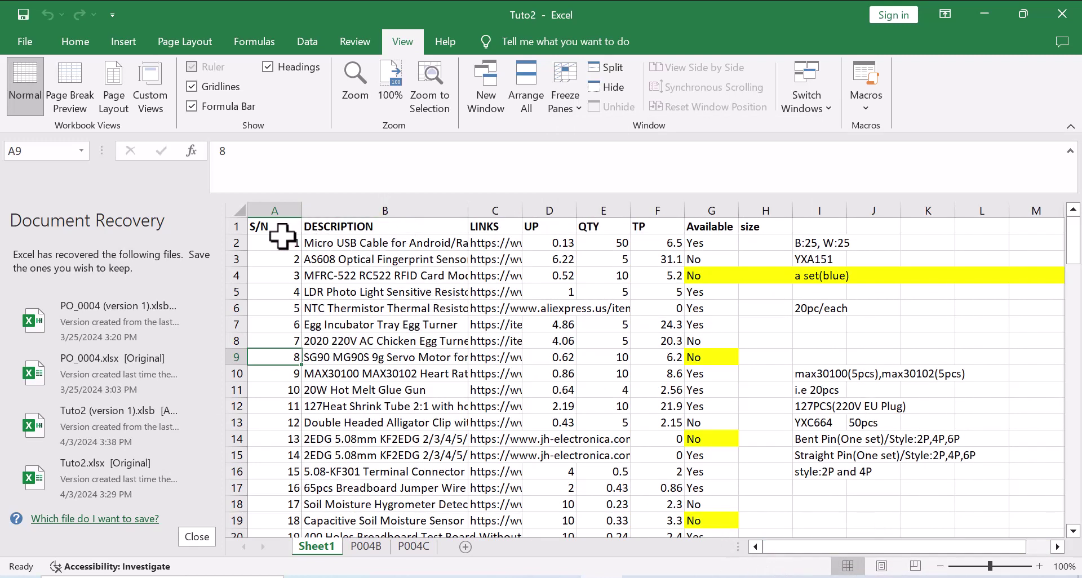
drag(278, 226, 270, 472)
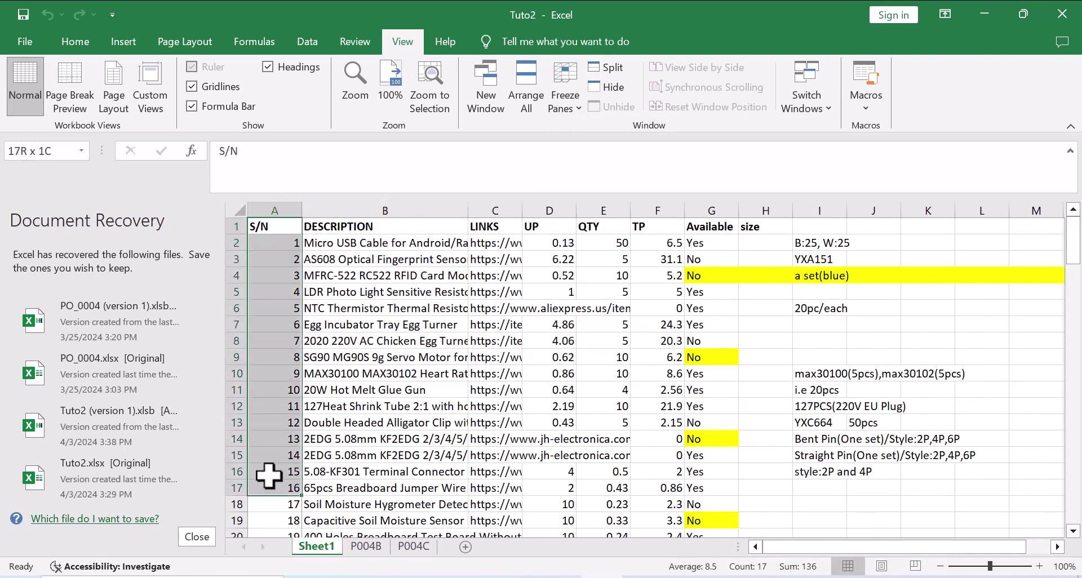
drag(263, 225, 755, 228)
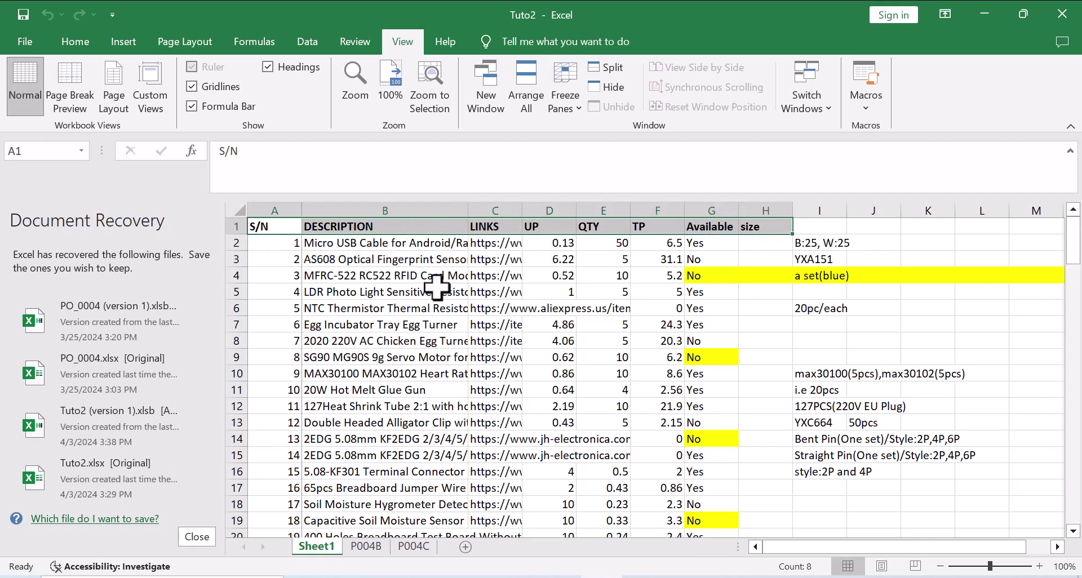
click(280, 250)
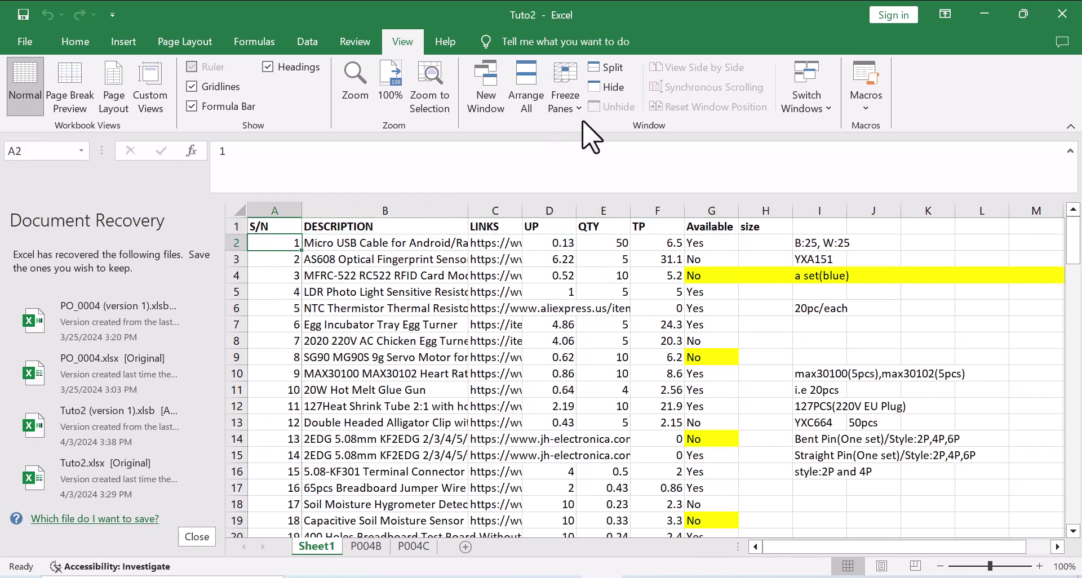
click(597, 374)
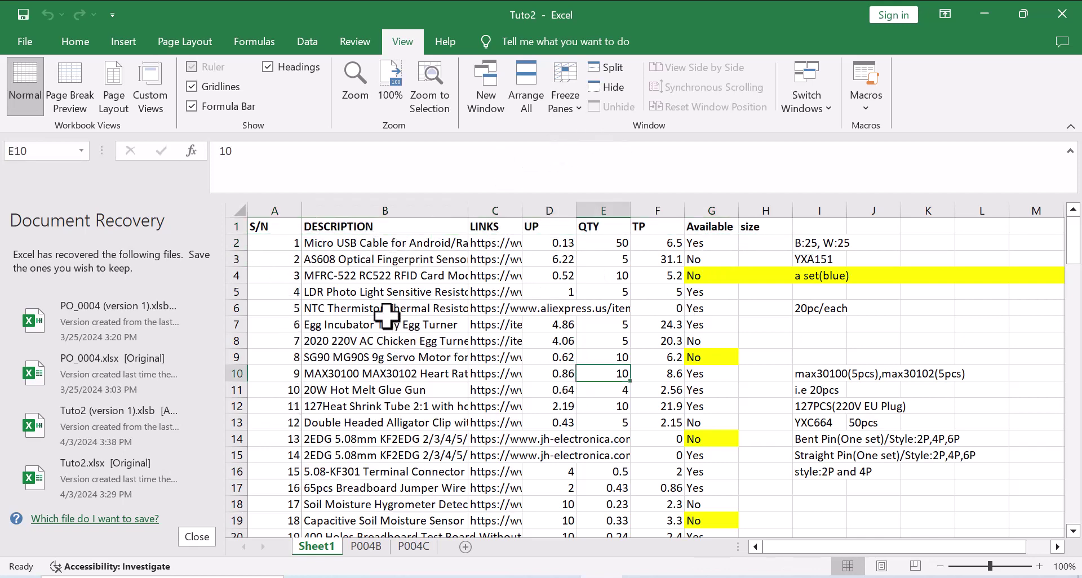
Split the sheet at E10 and drag the dividers to after column A and below row 1.
click(608, 67)
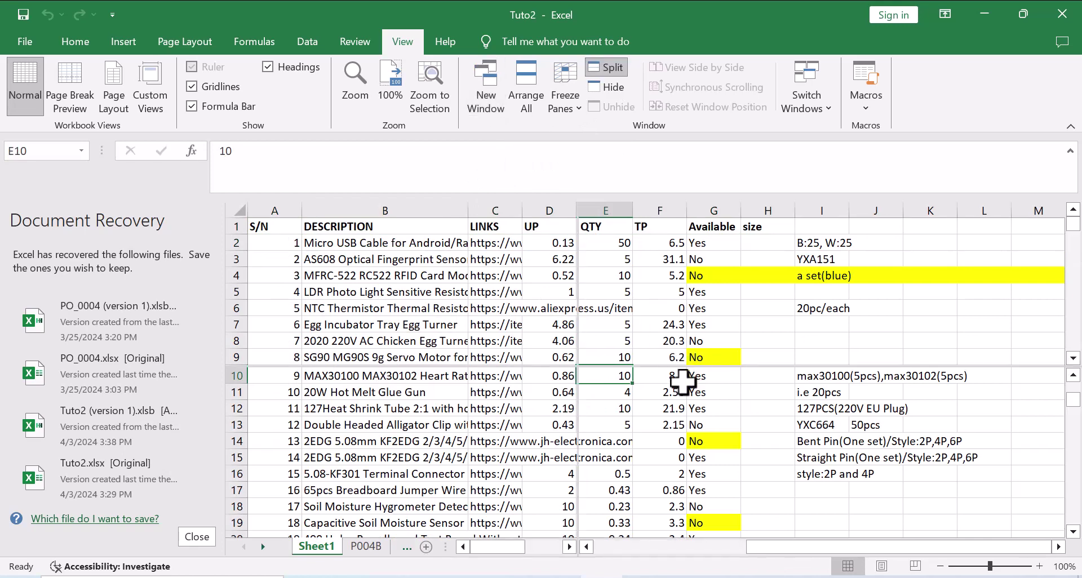
scroll(674, 429, up, 3)
scroll(673, 359, down, 2)
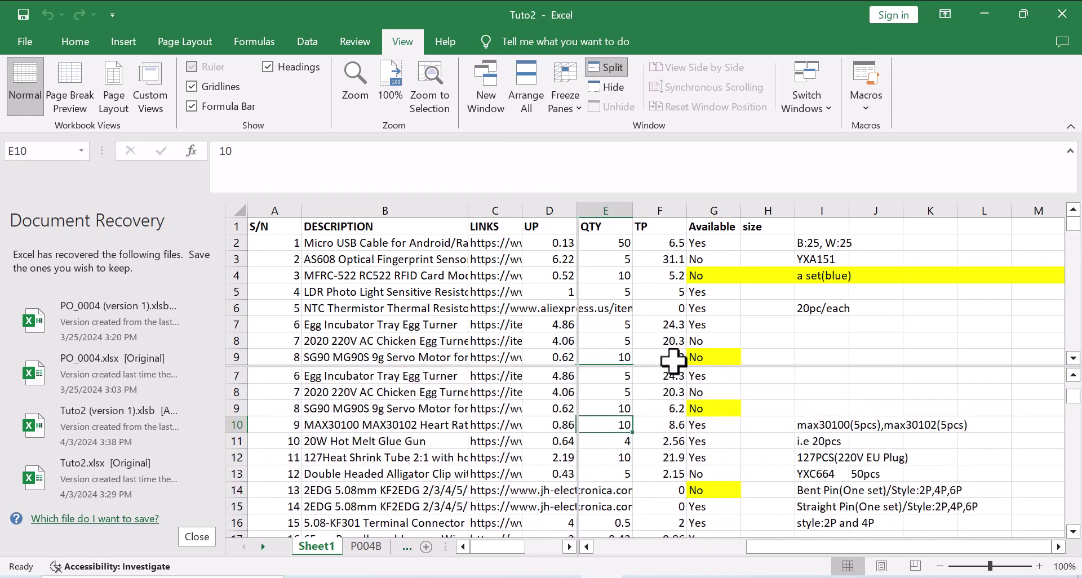
scroll(672, 358, up, 2)
scroll(671, 356, down, 1)
scroll(669, 355, down, 1)
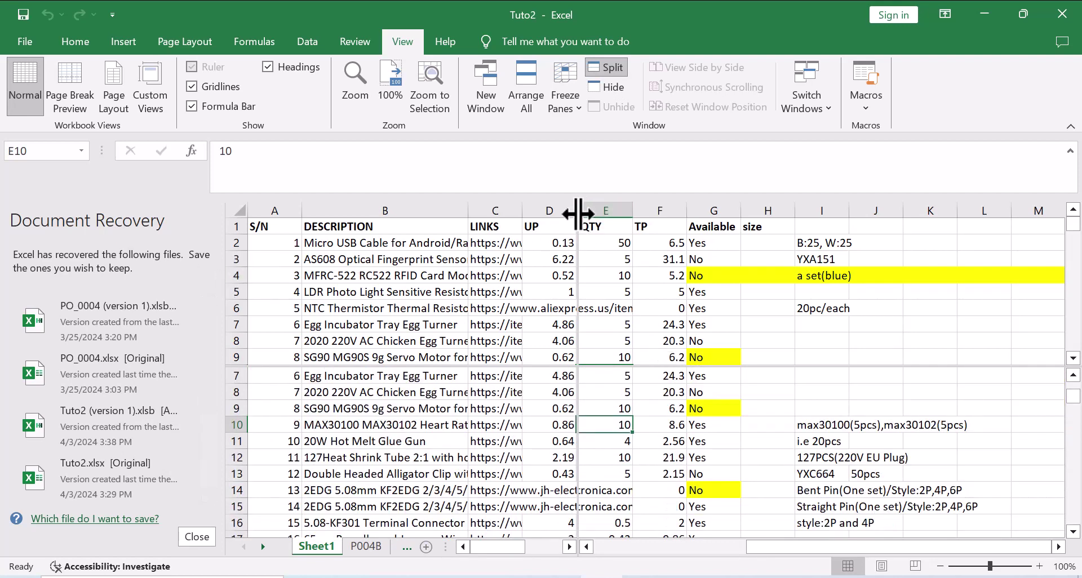
drag(578, 213, 302, 255)
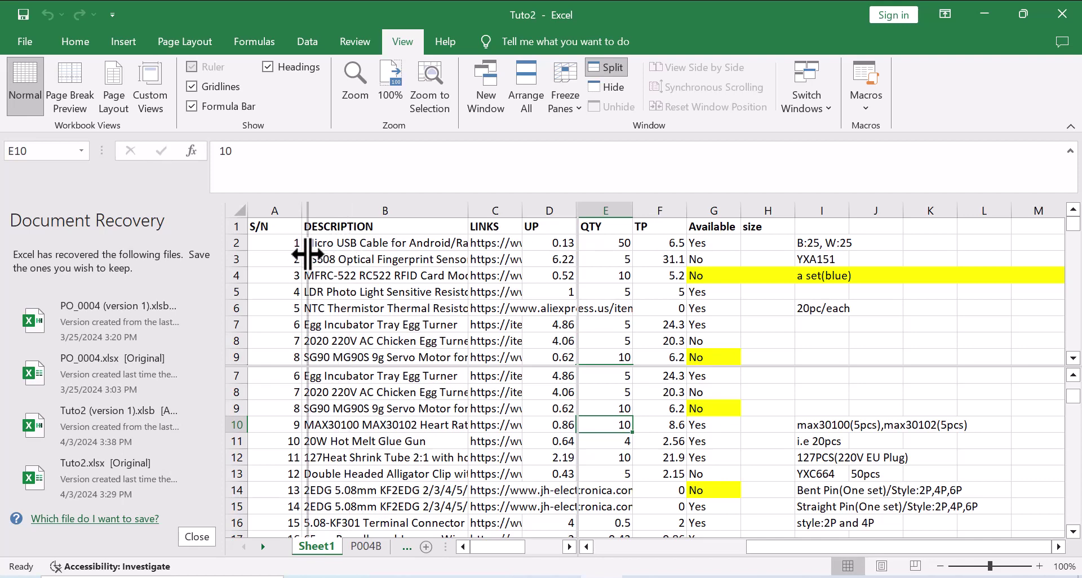
drag(302, 255, 303, 254)
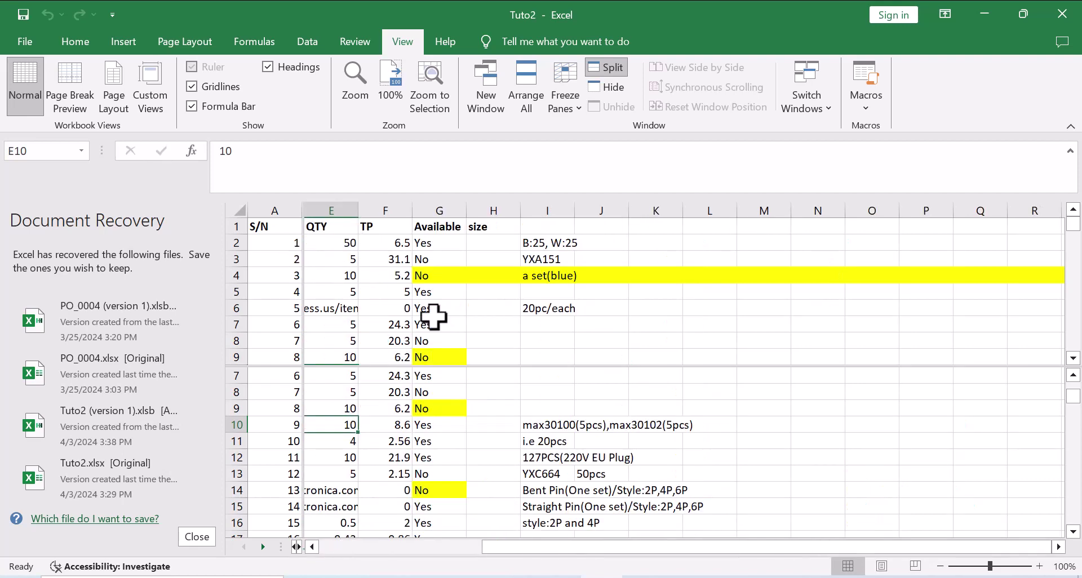
drag(521, 366, 540, 232)
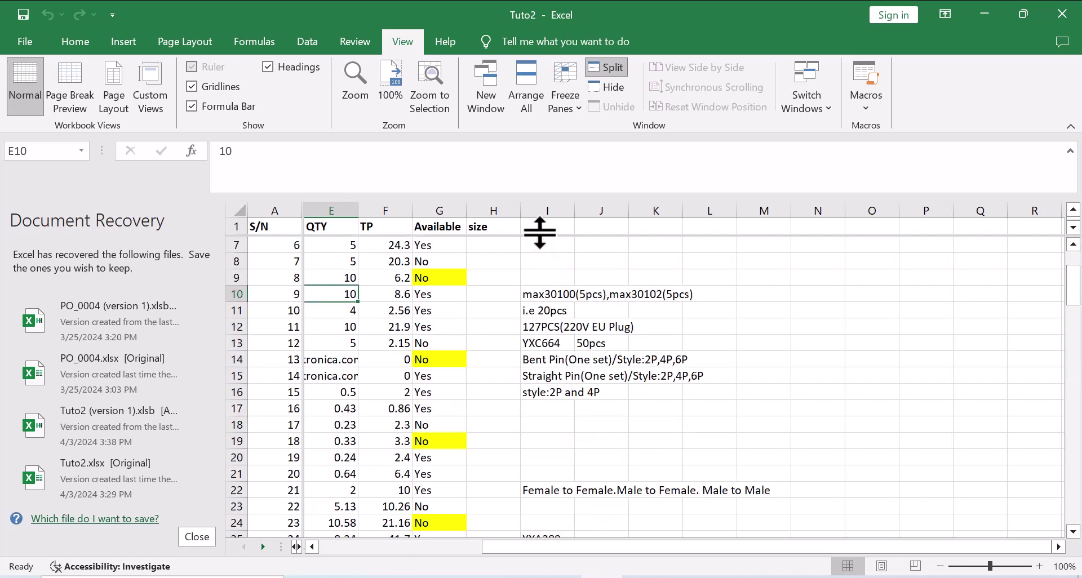
Apply Freeze Panes to lock the split at row 1 and column A.
click(578, 107)
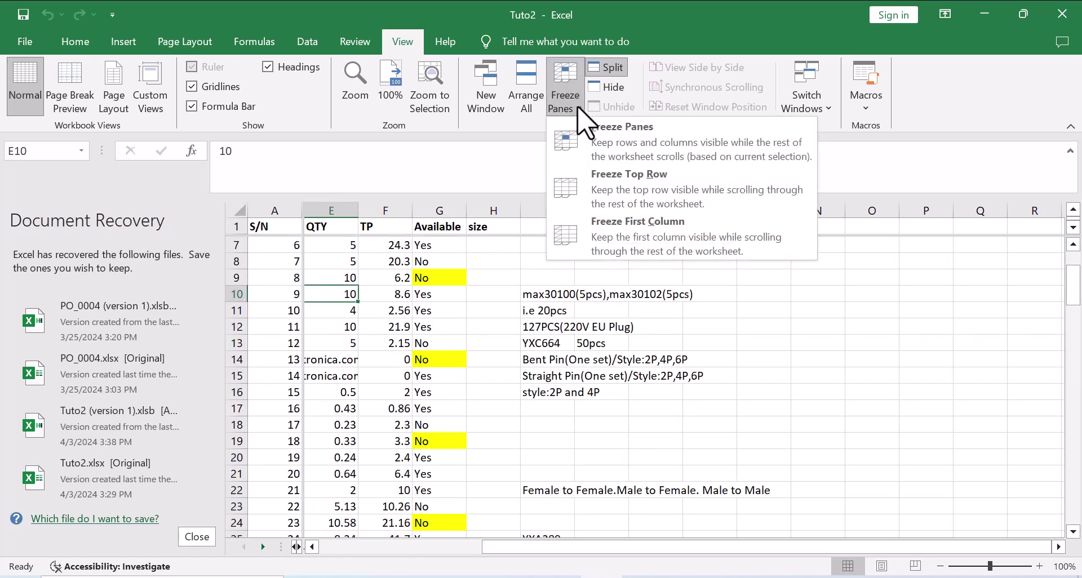
click(593, 145)
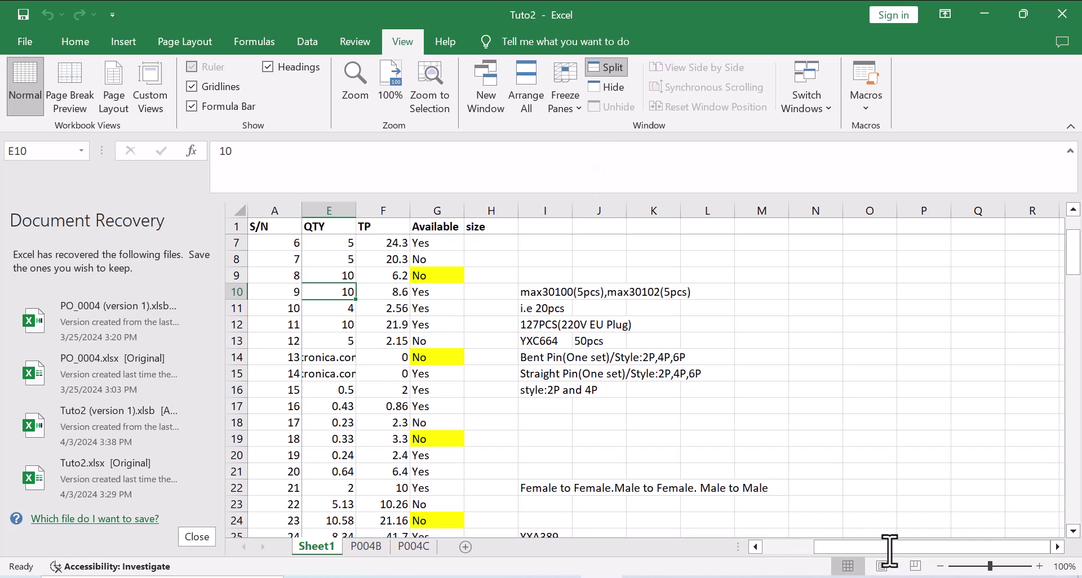
Scroll sideways past DESCRIPTION and down toward row 121 and back, checking row 1 and S/N stay fixed.
drag(890, 545, 824, 548)
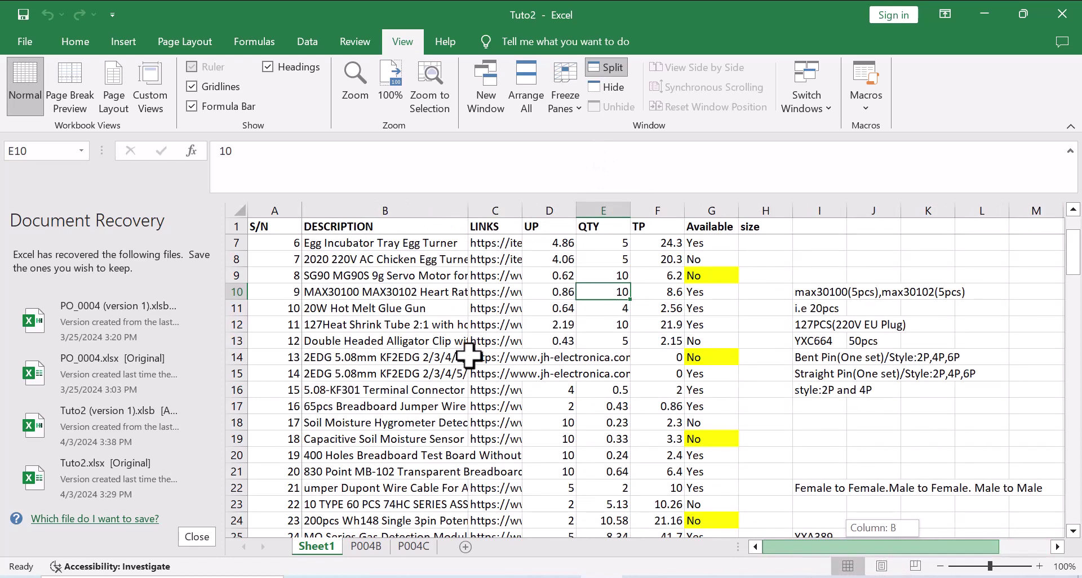
drag(469, 355, 469, 355)
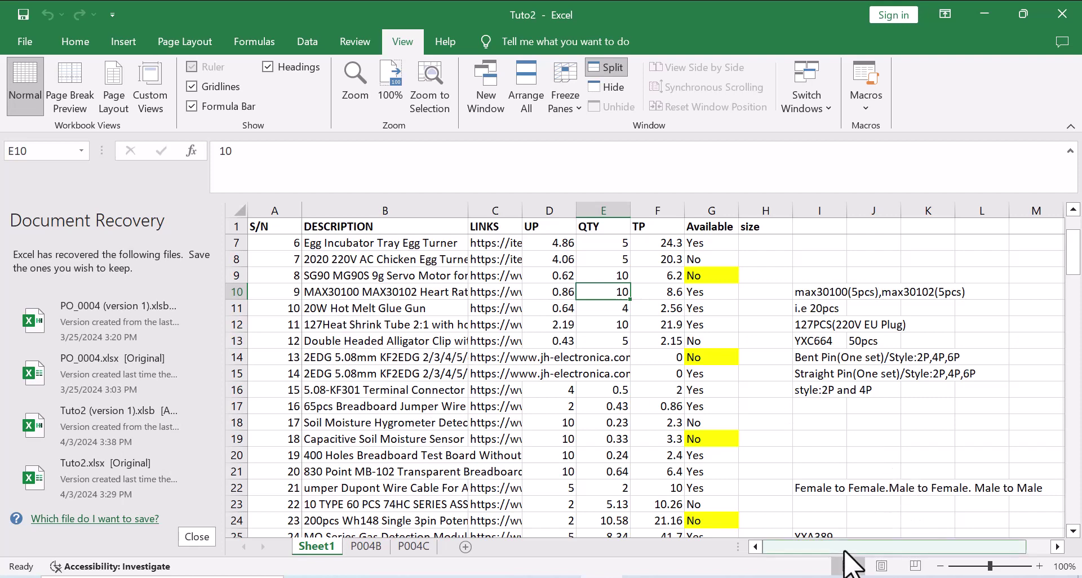
drag(844, 550, 908, 551)
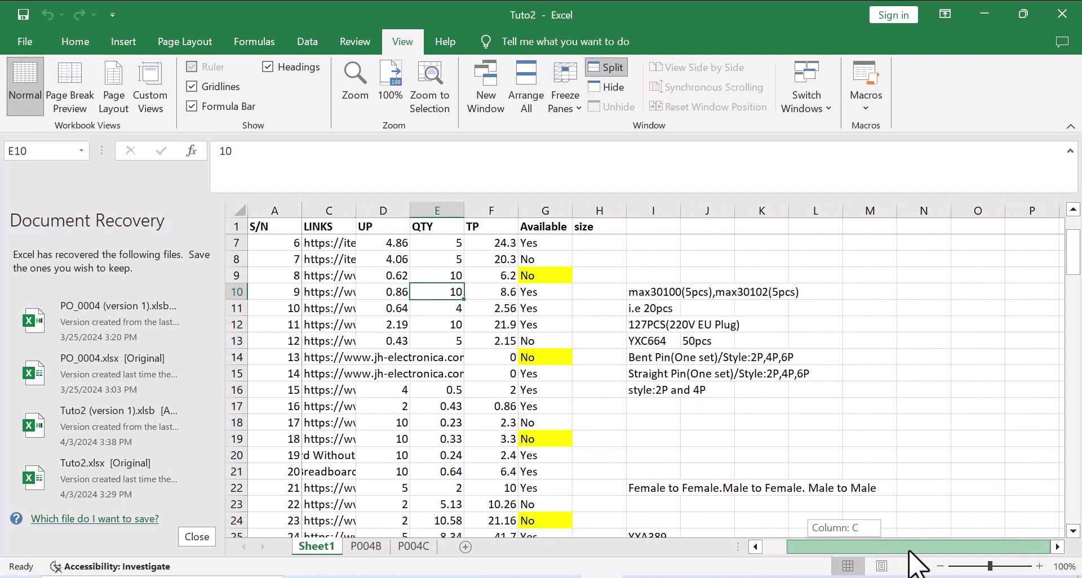
drag(833, 569, 834, 569)
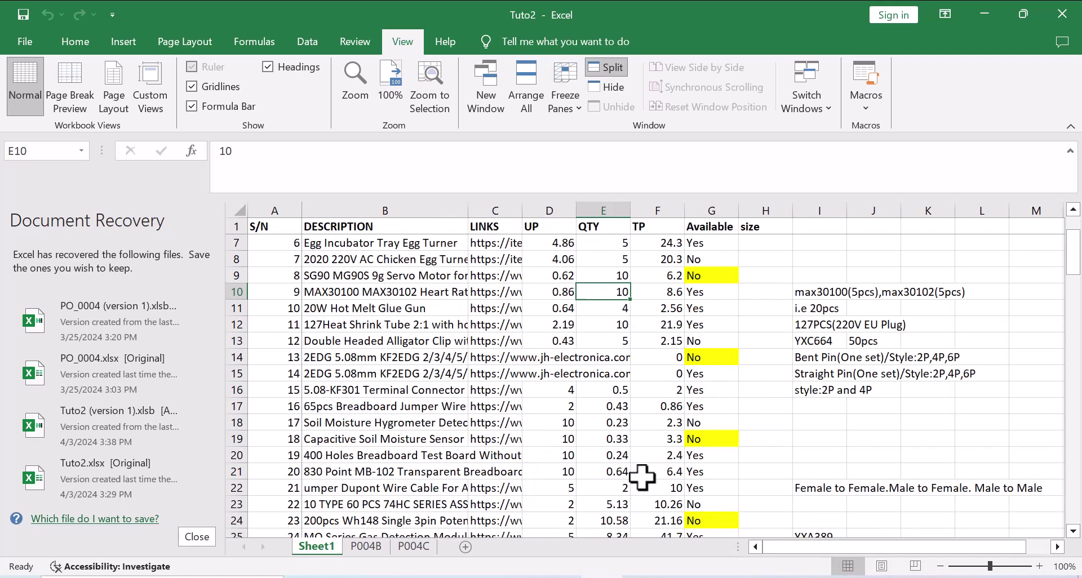
scroll(436, 346, down, 3)
scroll(437, 346, down, 7)
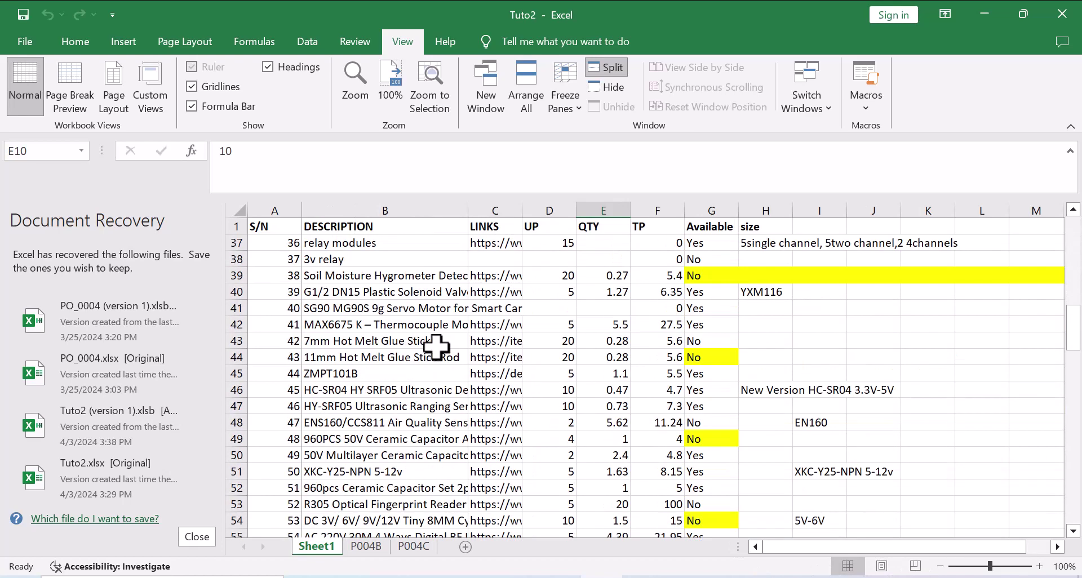
scroll(436, 346, down, 6)
scroll(435, 346, down, 6)
scroll(434, 346, down, 7)
scroll(434, 345, down, 3)
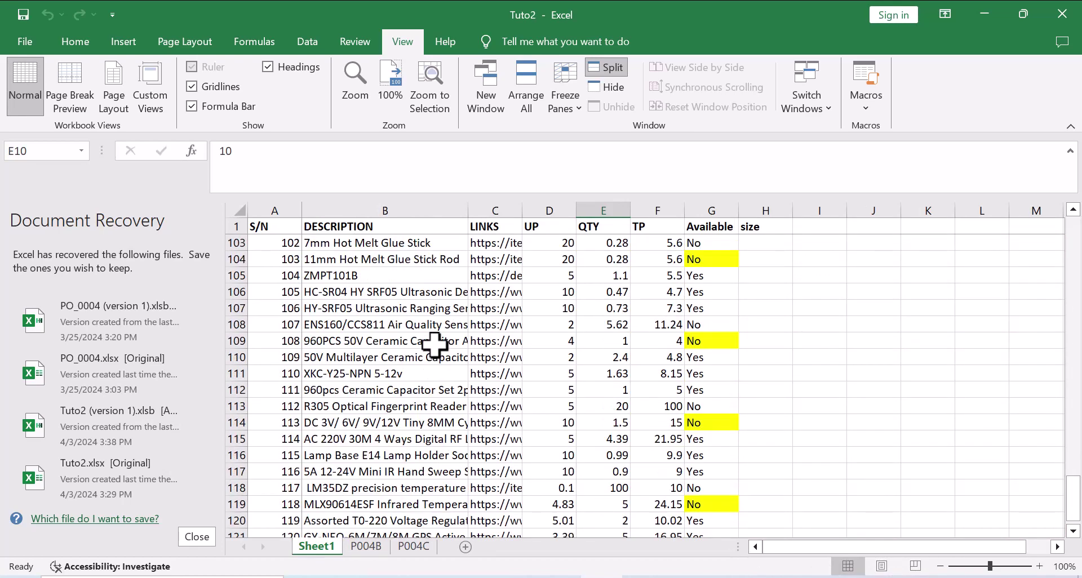
scroll(425, 315, down, 4)
scroll(422, 322, down, 3)
scroll(423, 325, up, 12)
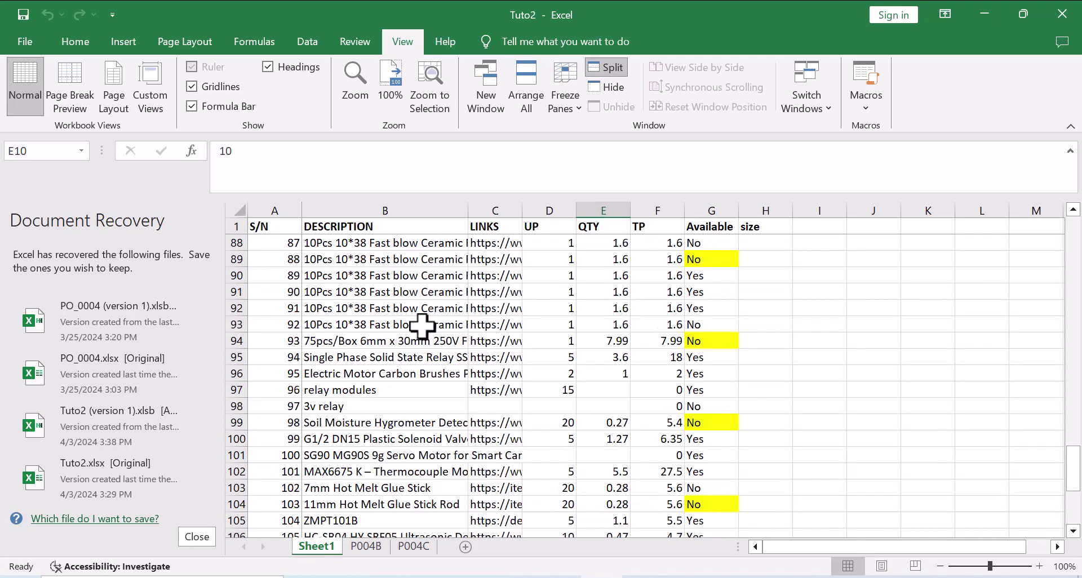
scroll(423, 326, up, 8)
scroll(423, 325, up, 5)
scroll(423, 324, up, 9)
scroll(422, 324, up, 7)
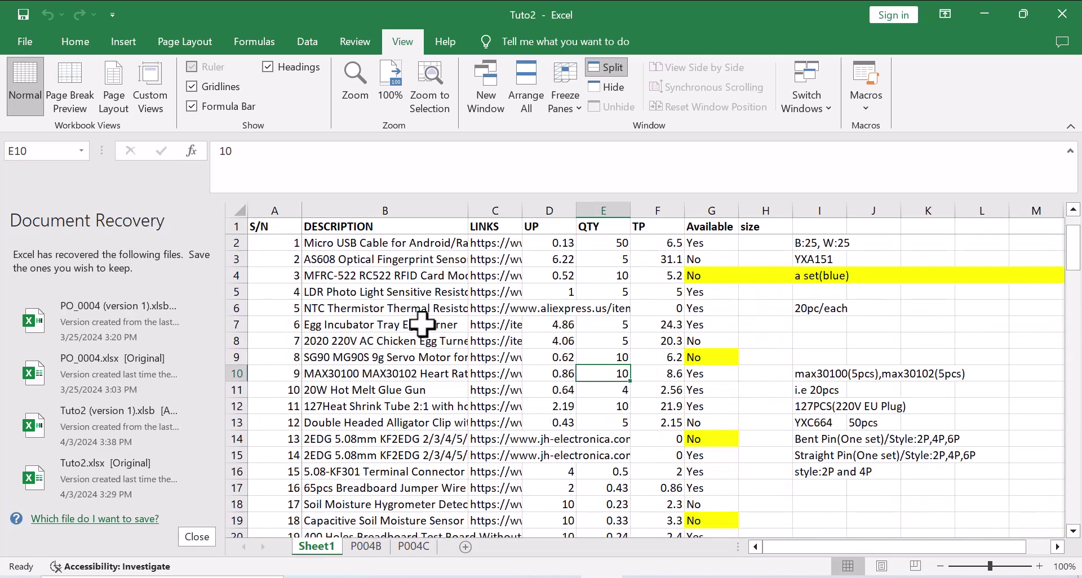
Select the S/N values, the header row A1 to H1, and cell G12.
drag(279, 242, 265, 521)
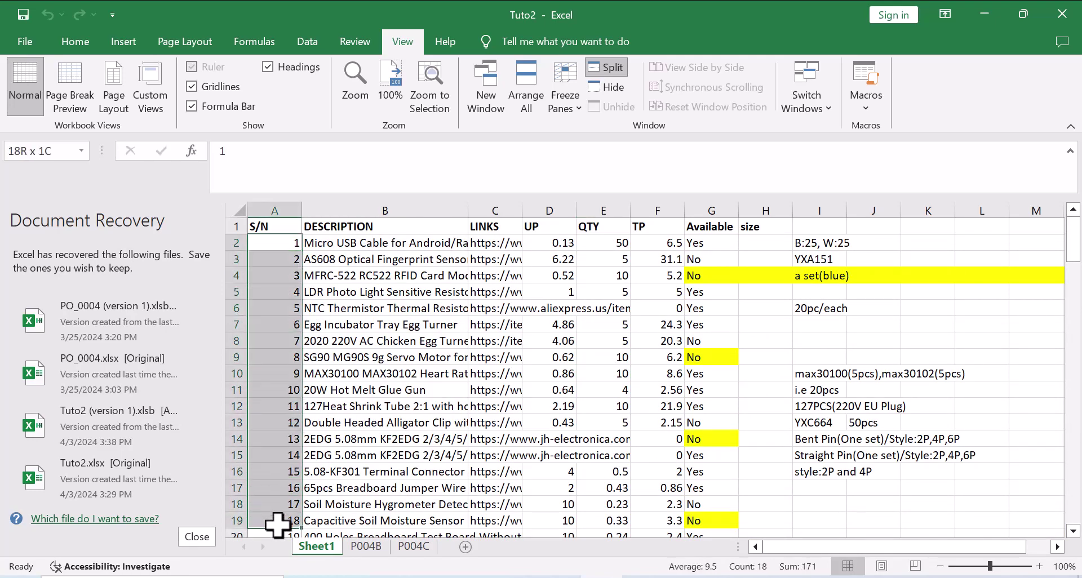
click(292, 231)
key(ctrl+shift+Right)
drag(990, 550, 1012, 551)
click(558, 404)
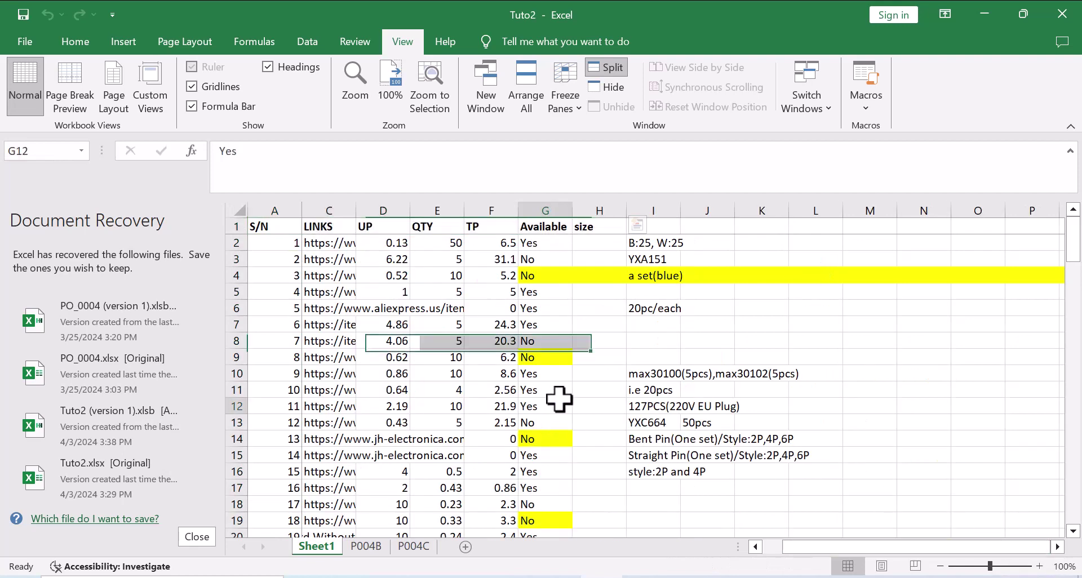
Re-split the sheet just below row 1 and after column A, and freeze the panes there.
click(603, 70)
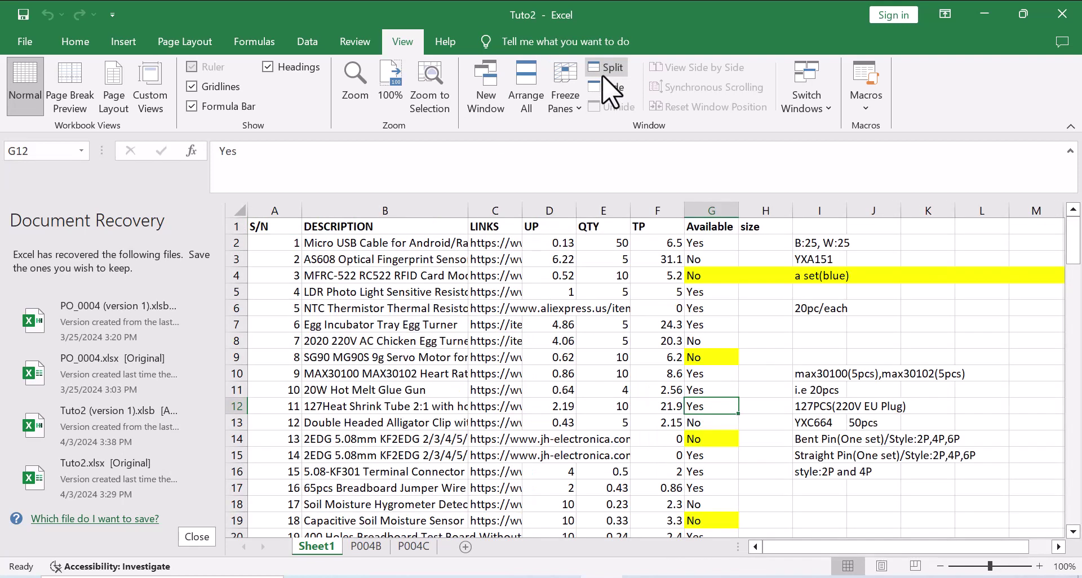
click(606, 69)
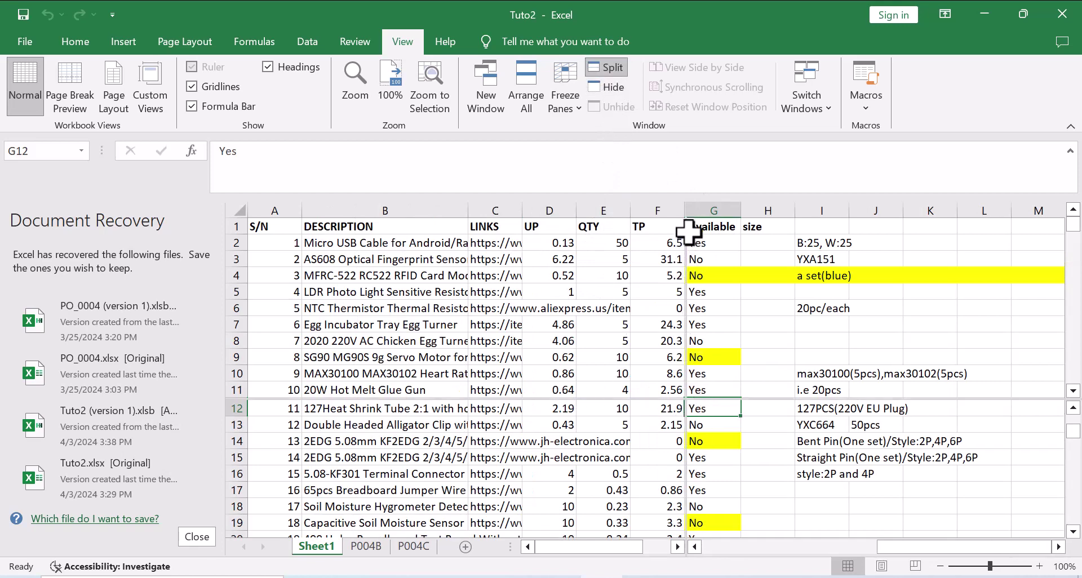
drag(687, 222, 300, 305)
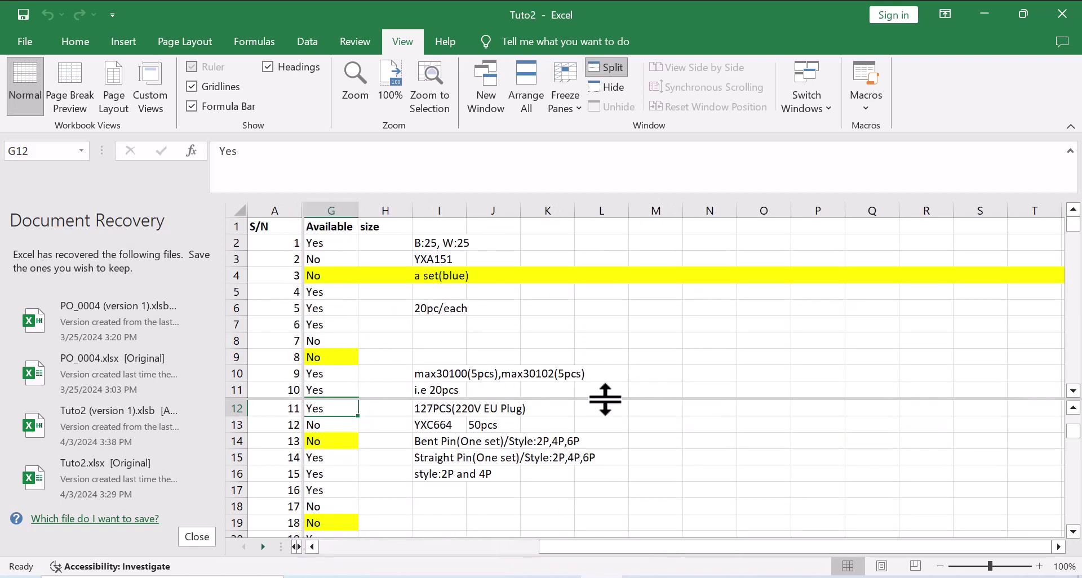
drag(605, 399, 598, 235)
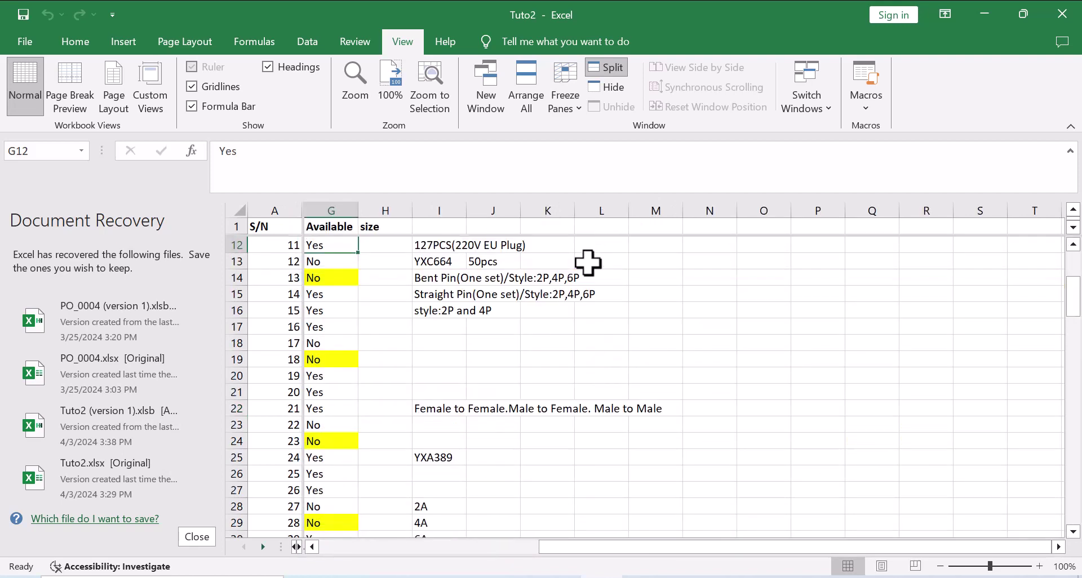
click(579, 116)
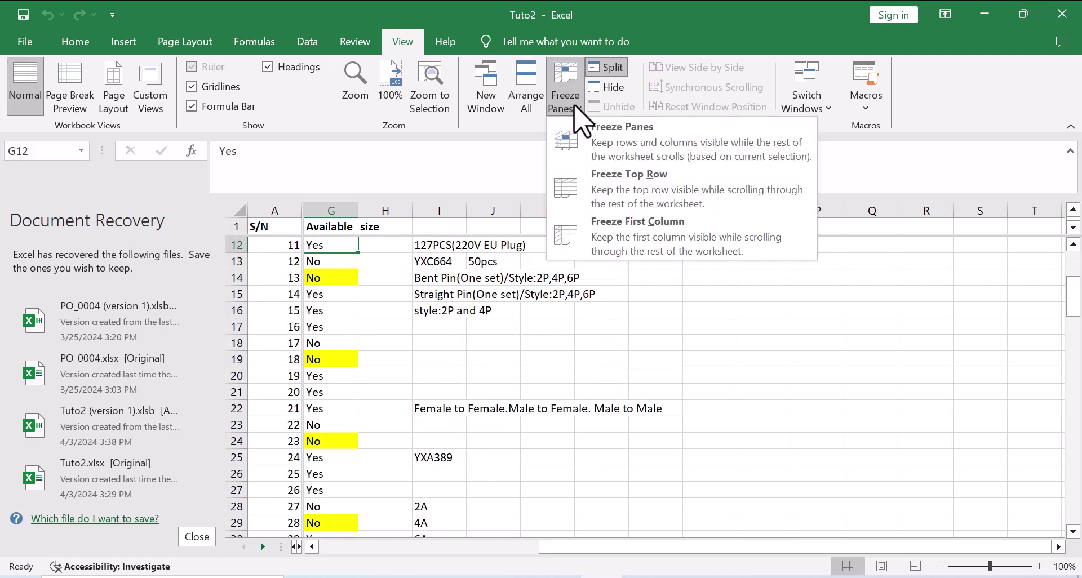
click(603, 150)
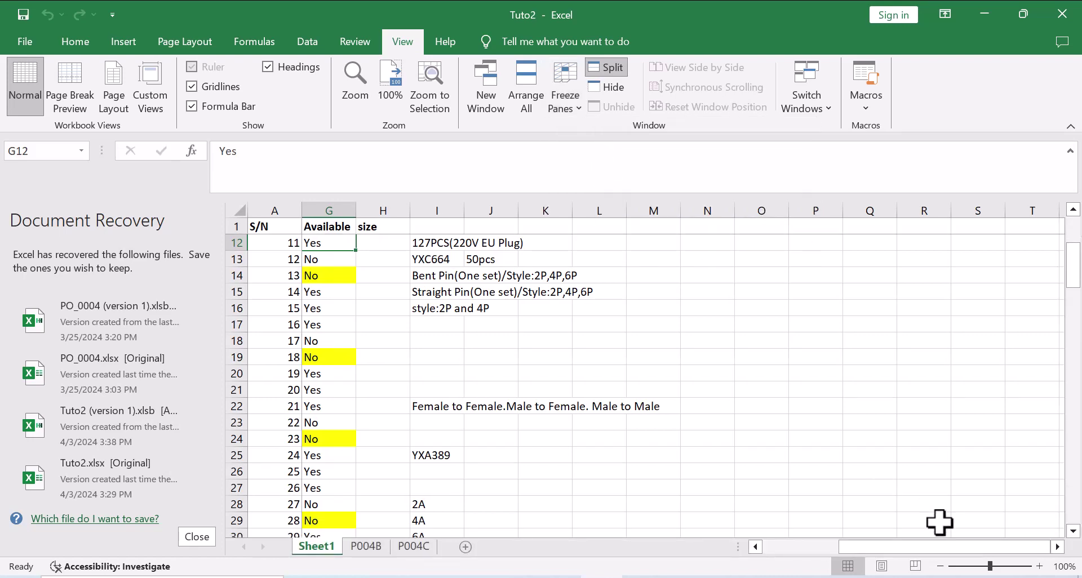
drag(918, 547, 841, 546)
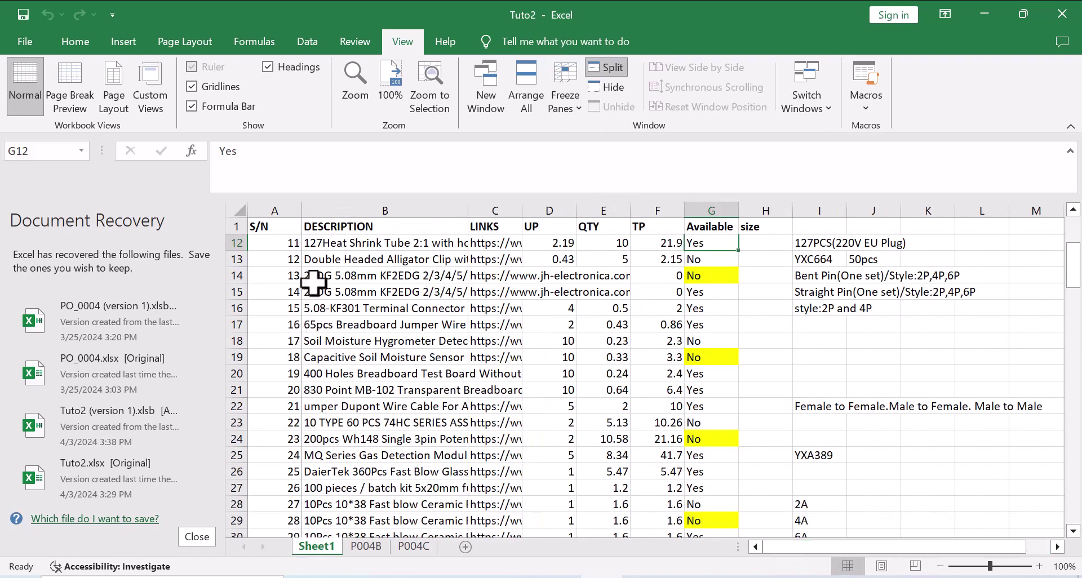
scroll(490, 297, down, 14)
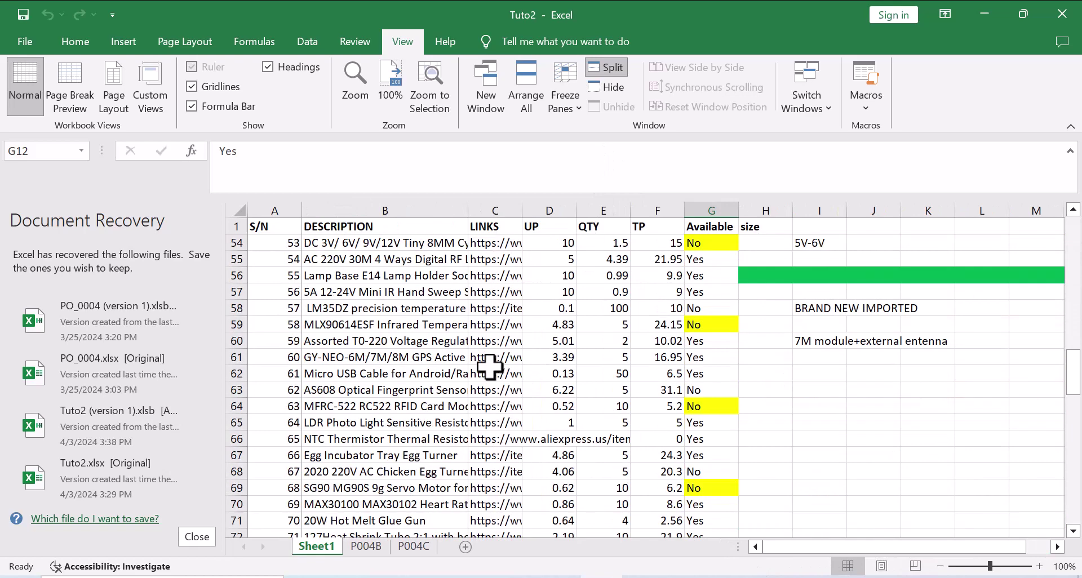
scroll(490, 297, up, 18)
scroll(449, 251, down, 5)
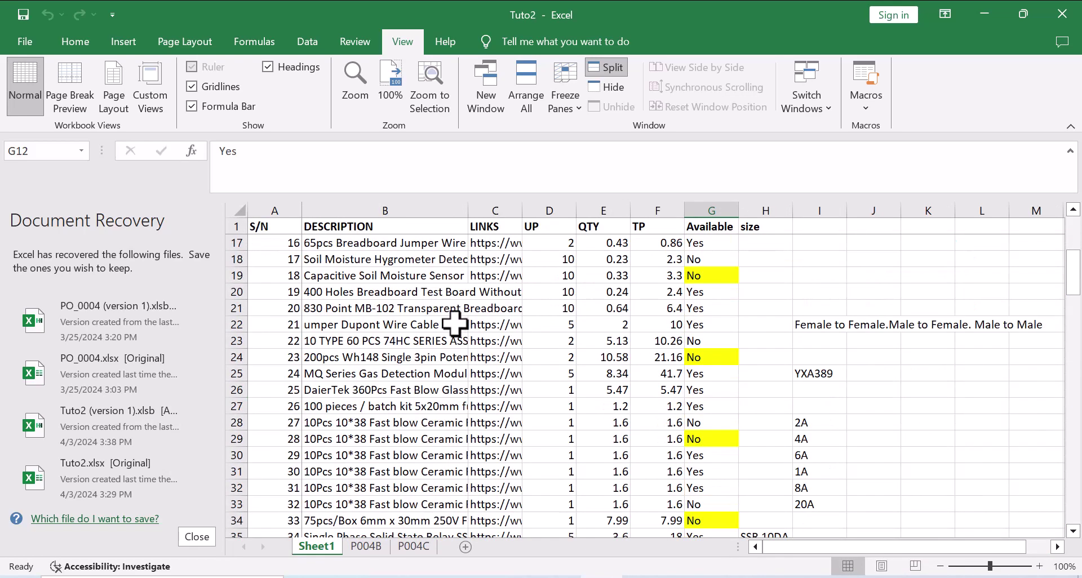
scroll(332, 244, down, 7)
drag(291, 231, 764, 228)
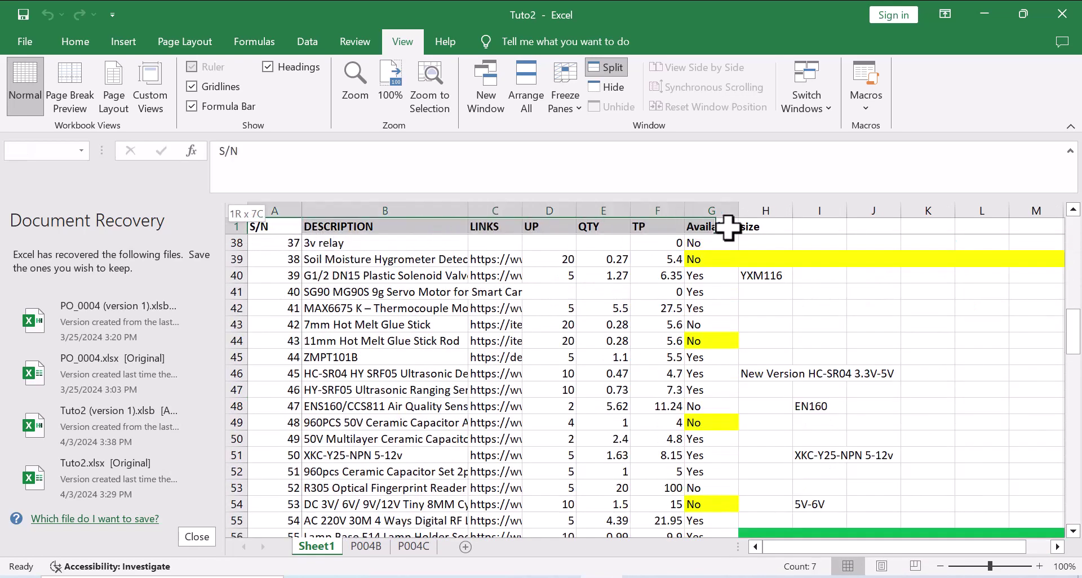
drag(602, 260, 603, 440)
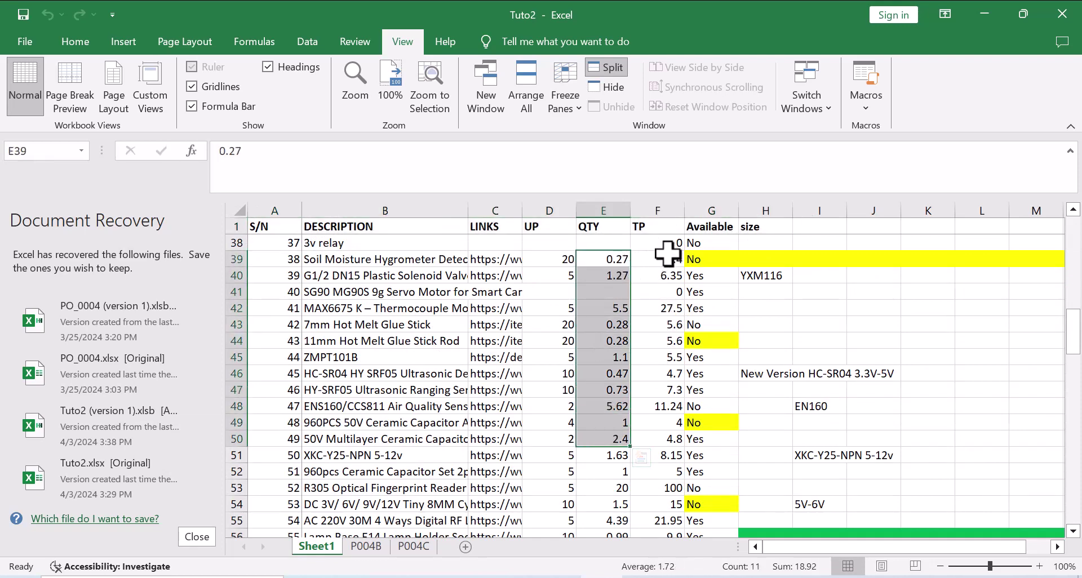
drag(662, 258, 659, 496)
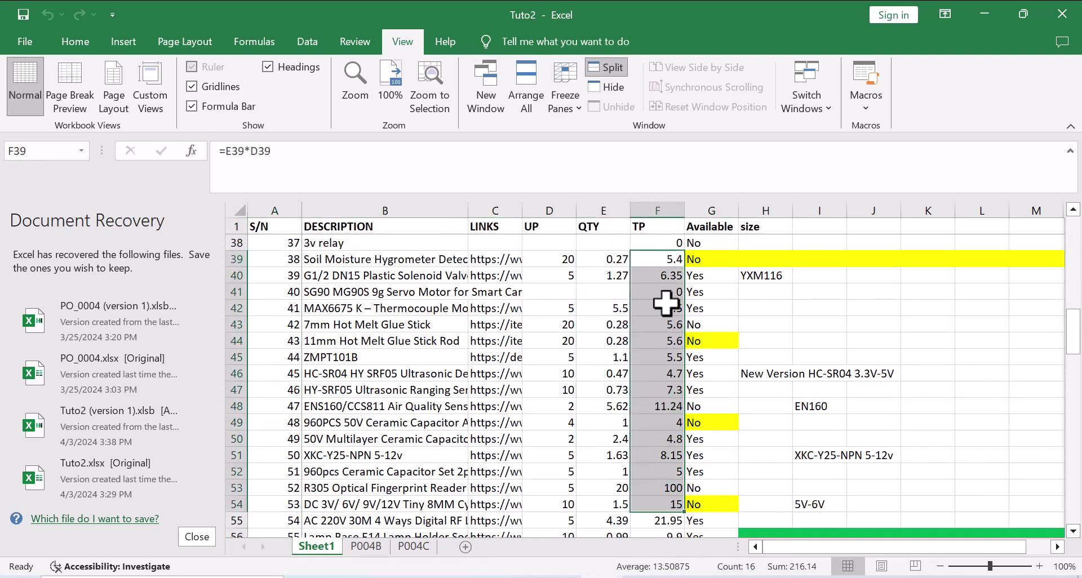
drag(848, 546, 922, 548)
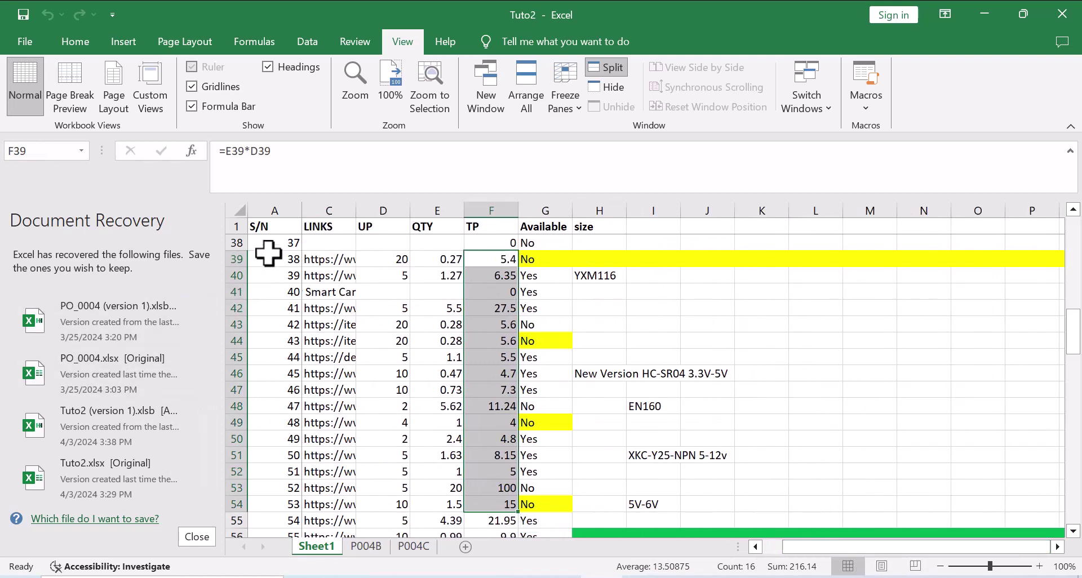
drag(273, 243, 276, 406)
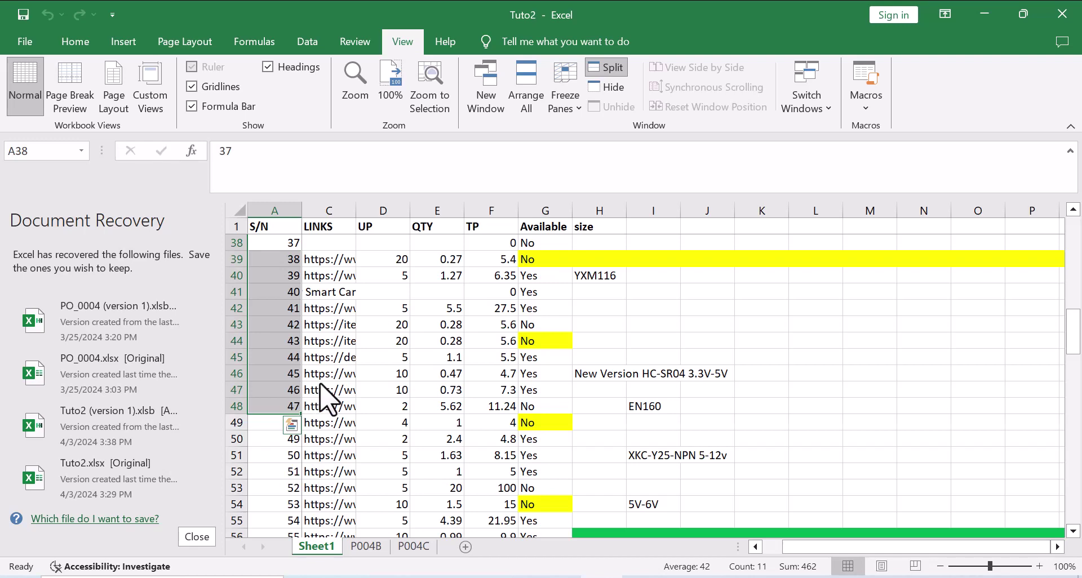
click(338, 390)
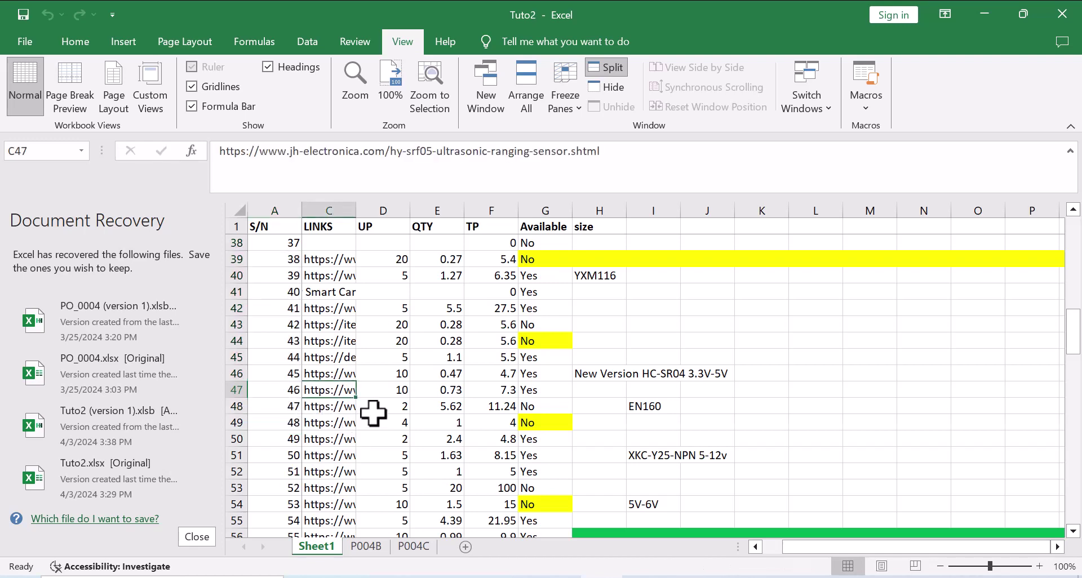
scroll(374, 366, up, 1)
scroll(374, 365, up, 3)
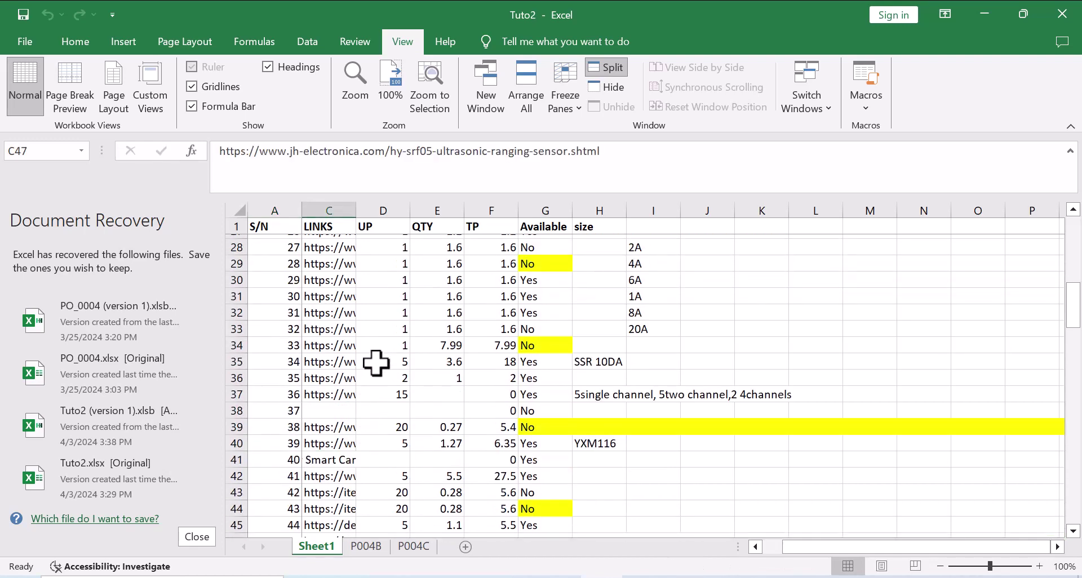
scroll(377, 363, up, 8)
scroll(375, 365, down, 2)
scroll(378, 363, down, 10)
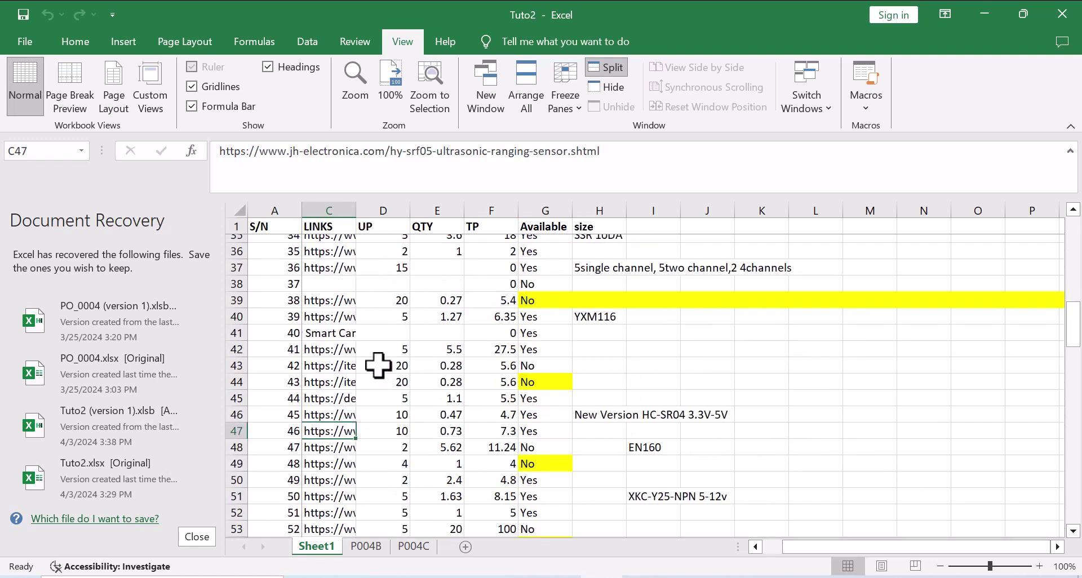
scroll(395, 363, down, 8)
scroll(410, 362, down, 7)
scroll(410, 362, up, 6)
scroll(410, 362, up, 6)
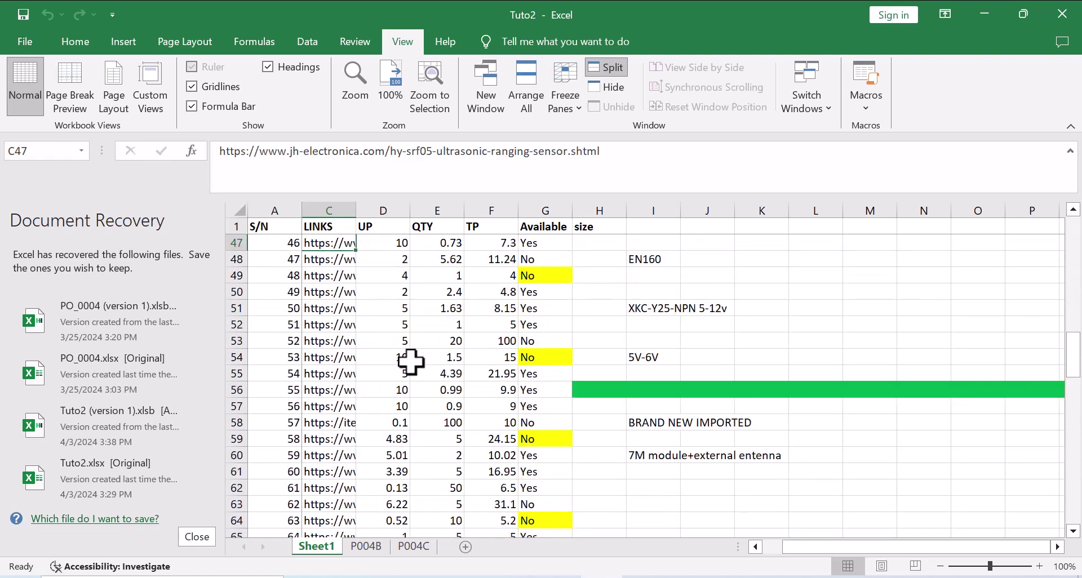
scroll(411, 362, up, 5)
scroll(409, 361, down, 1)
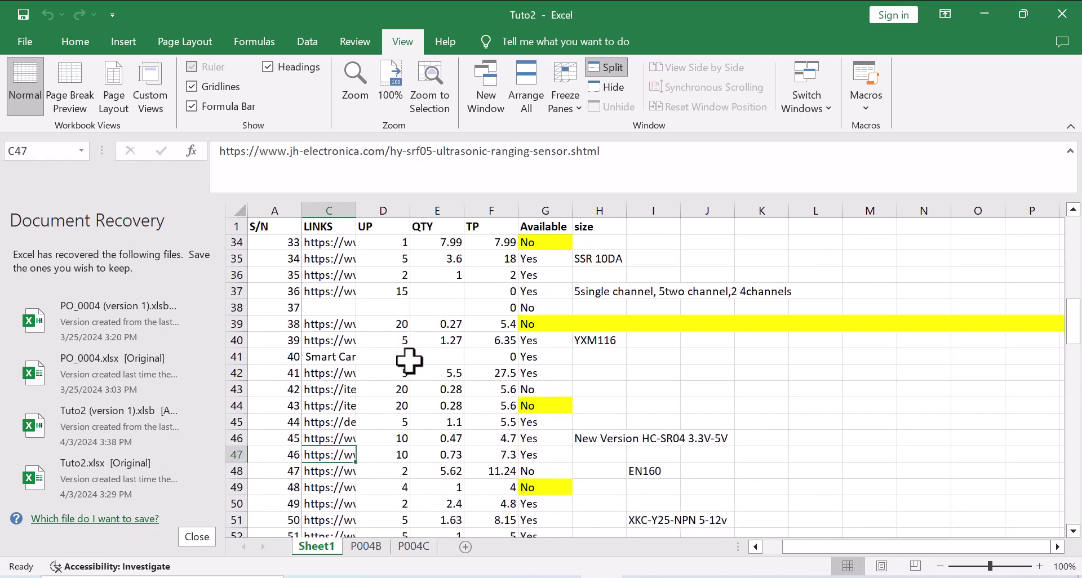
scroll(408, 358, down, 1)
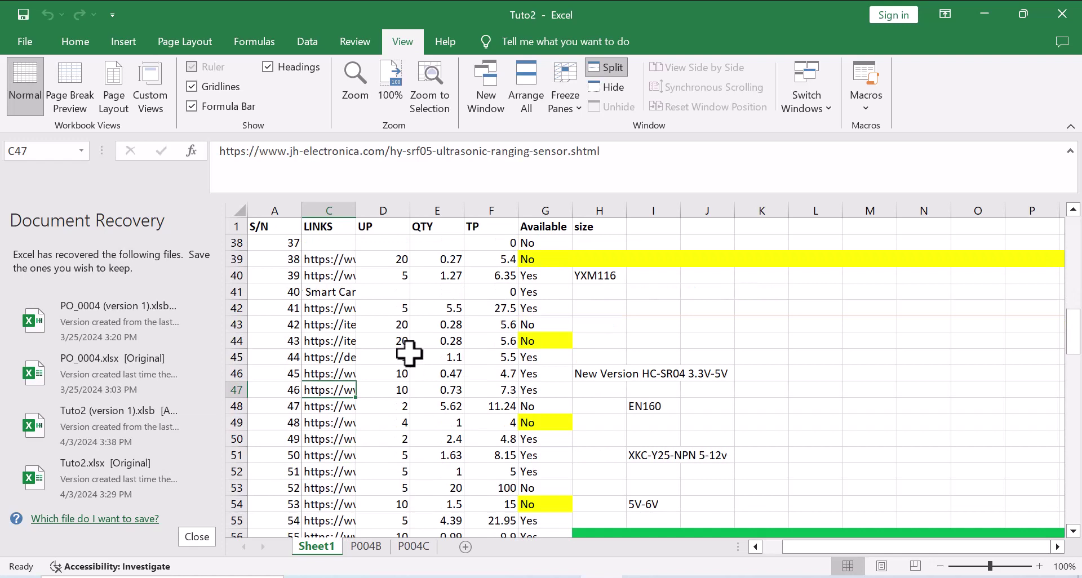